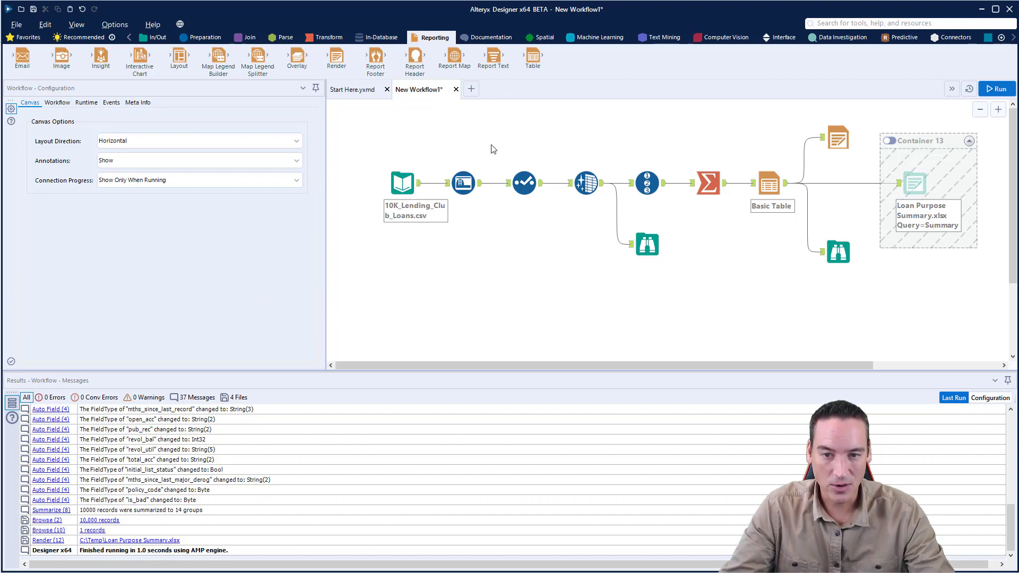
# Review the Auto Field, Data Cleansing and Record ID tool settings.
pyautogui.click(464, 181)
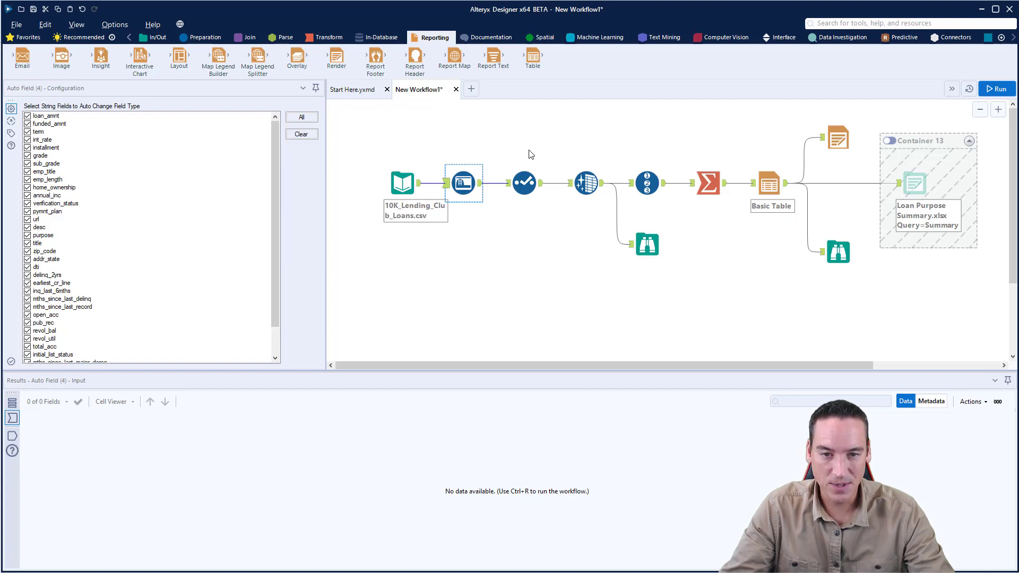
pyautogui.click(586, 176)
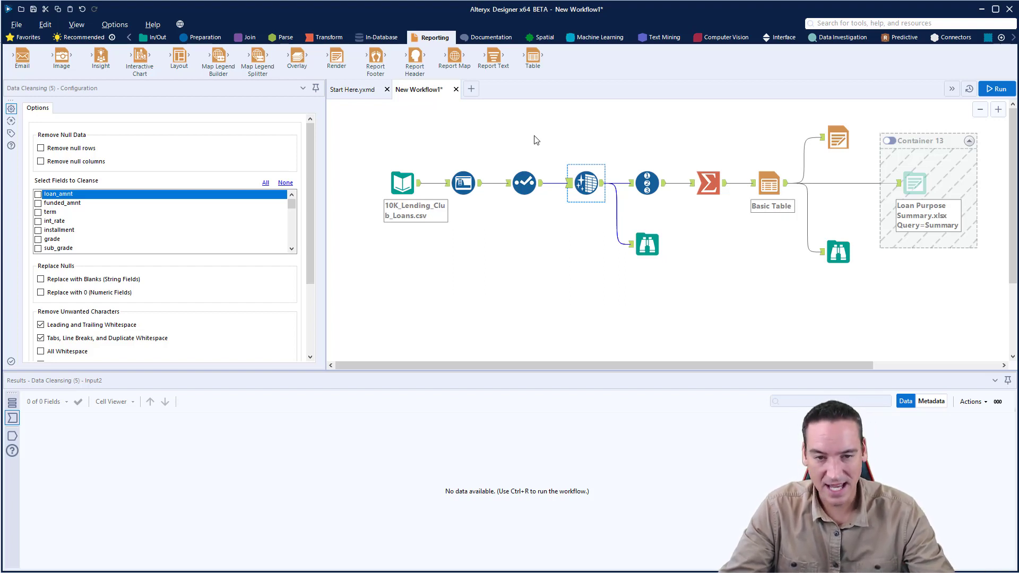
pyautogui.click(646, 165)
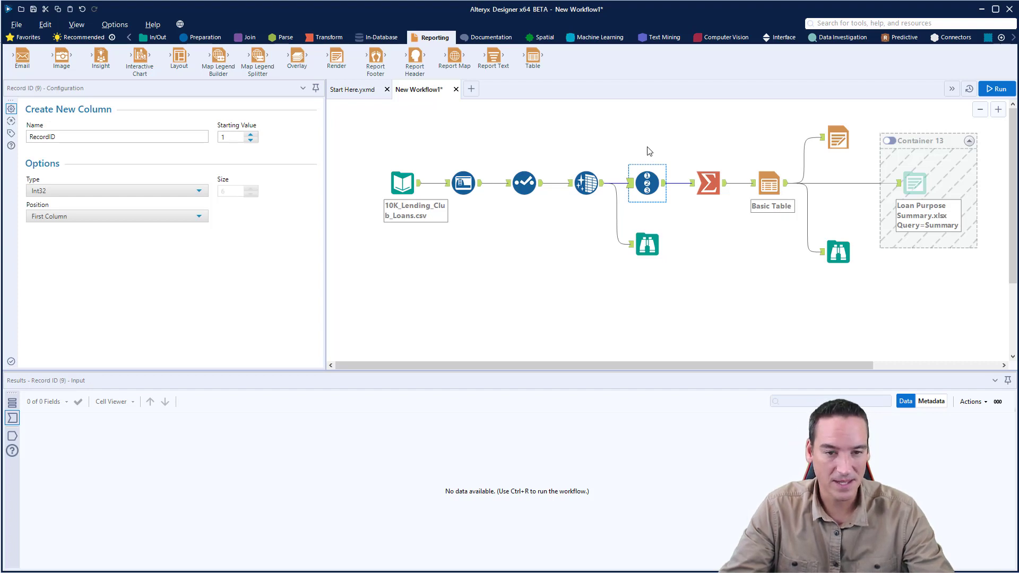
# Check the Summarize grouping, run the workflow, and box-select the CSV-input-to-Summarize tools.
pyautogui.click(708, 183)
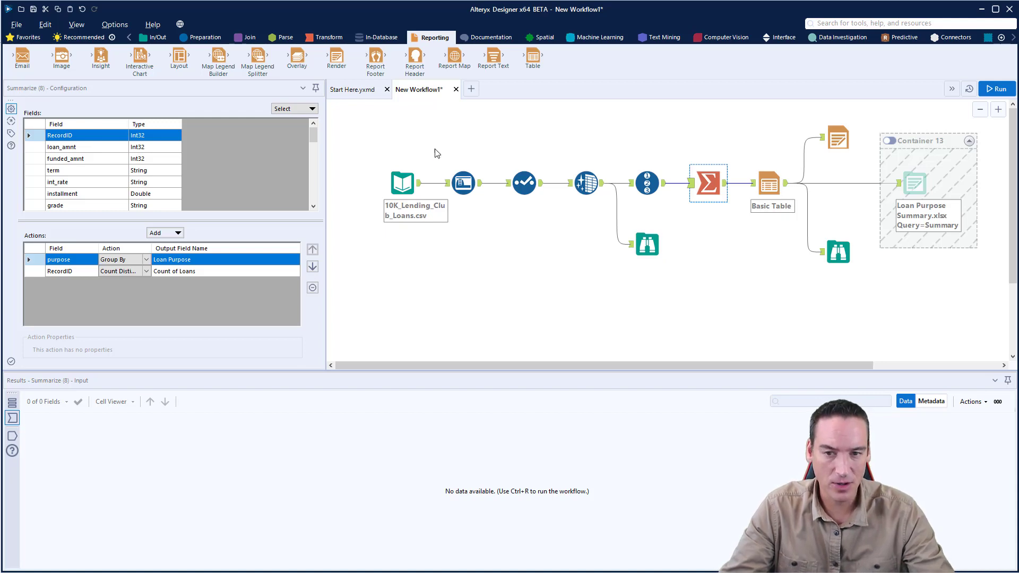
pyautogui.hotkey('ctrl', 'r')
pyautogui.moveTo(370, 134); pyautogui.dragTo(746, 282)
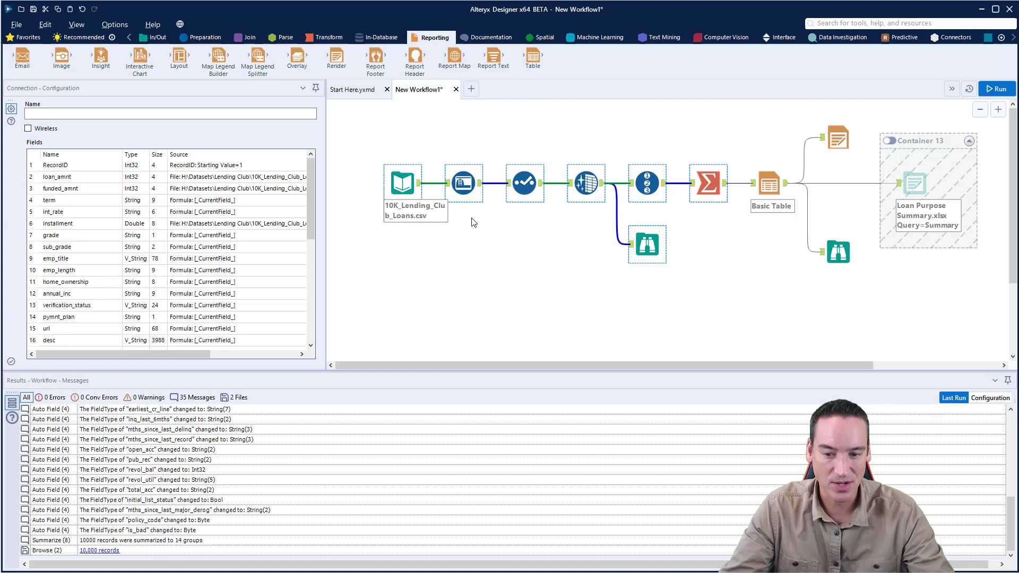
# Paste the copied loan tools into new workflow New Workflow3, arrange them, and select the CSV input.
pyautogui.click(471, 88)
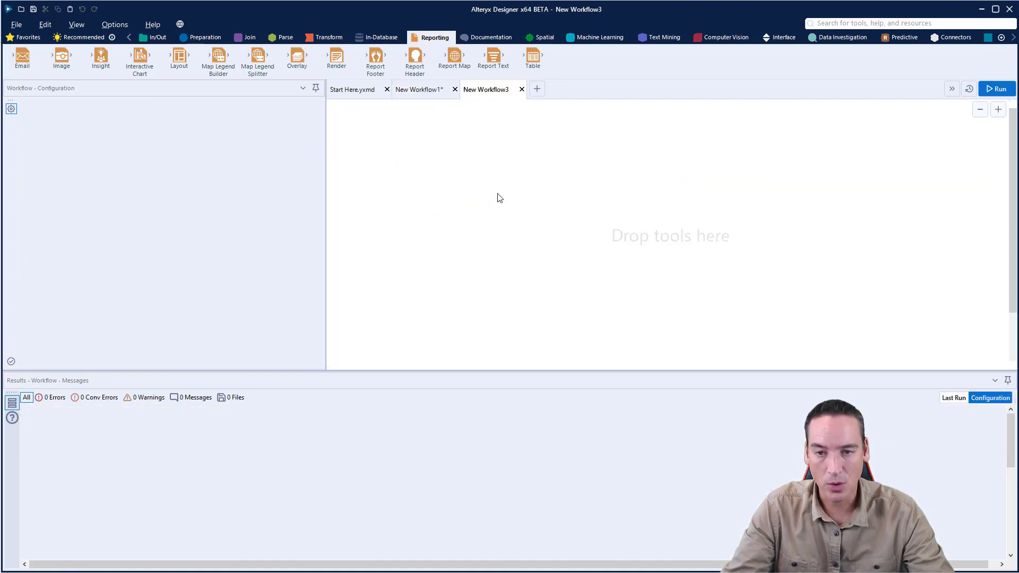
pyautogui.hotkey('ctrl', 'v')
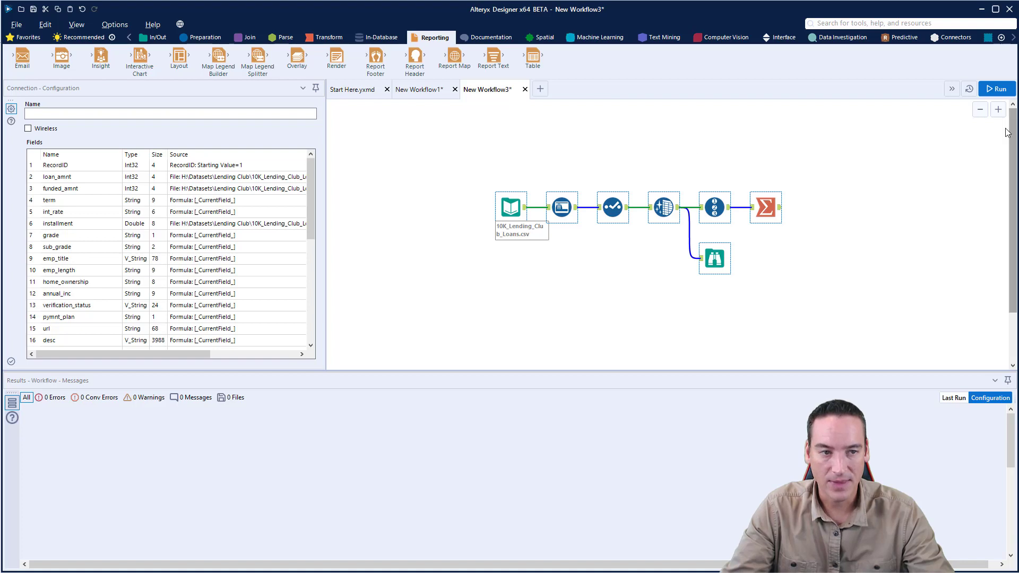
pyautogui.click(999, 111)
pyautogui.moveTo(506, 206); pyautogui.dragTo(384, 169)
pyautogui.click(999, 109)
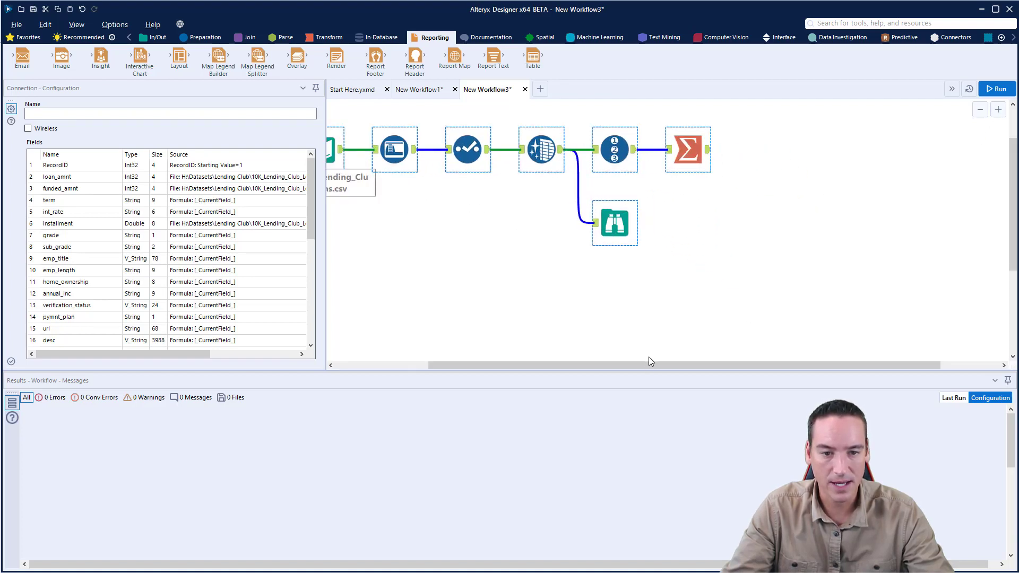
pyautogui.moveTo(649, 365); pyautogui.dragTo(566, 365)
pyautogui.scroll(2, 567, 303)
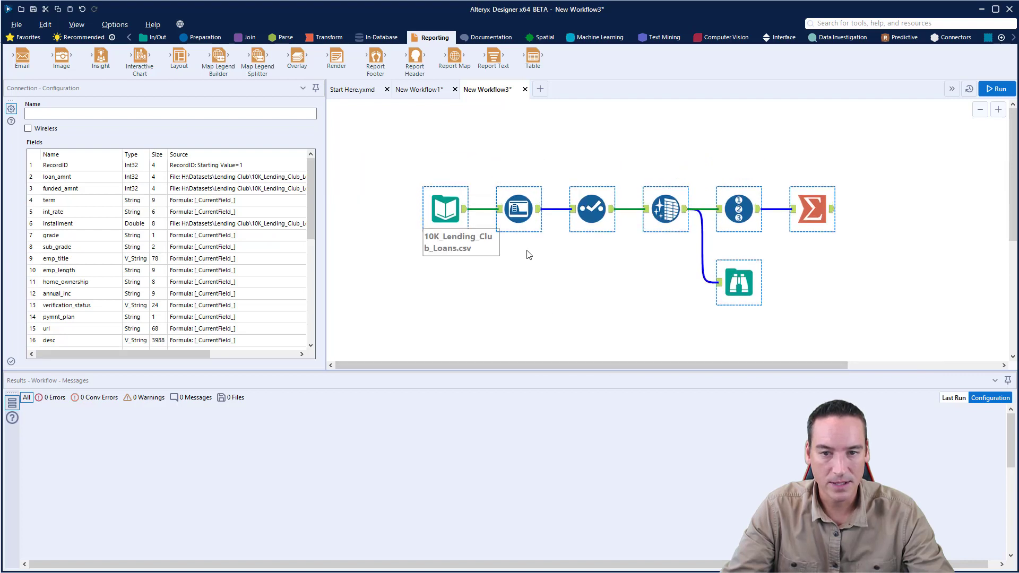
pyautogui.moveTo(452, 212); pyautogui.dragTo(384, 157)
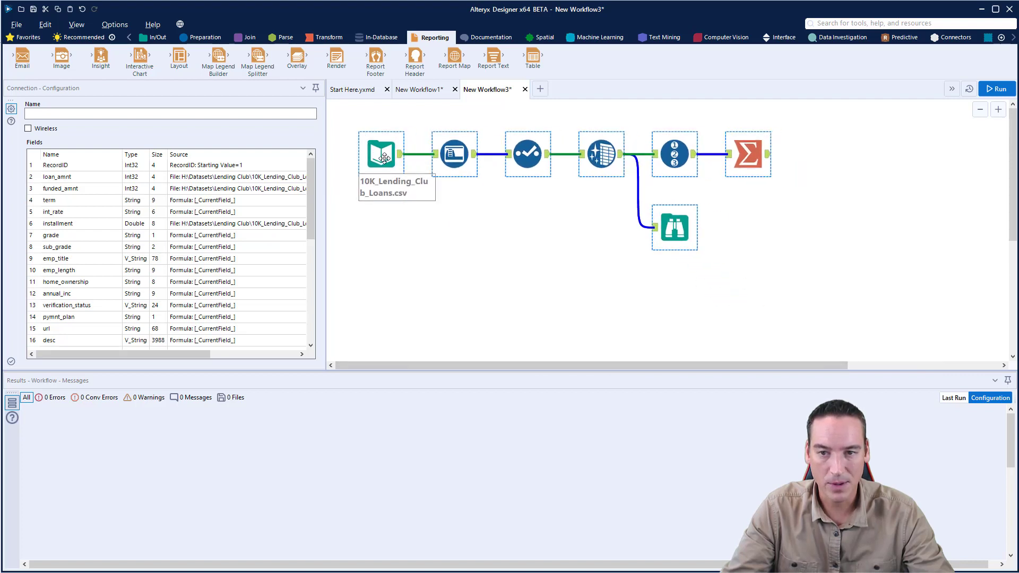
pyautogui.click(532, 259)
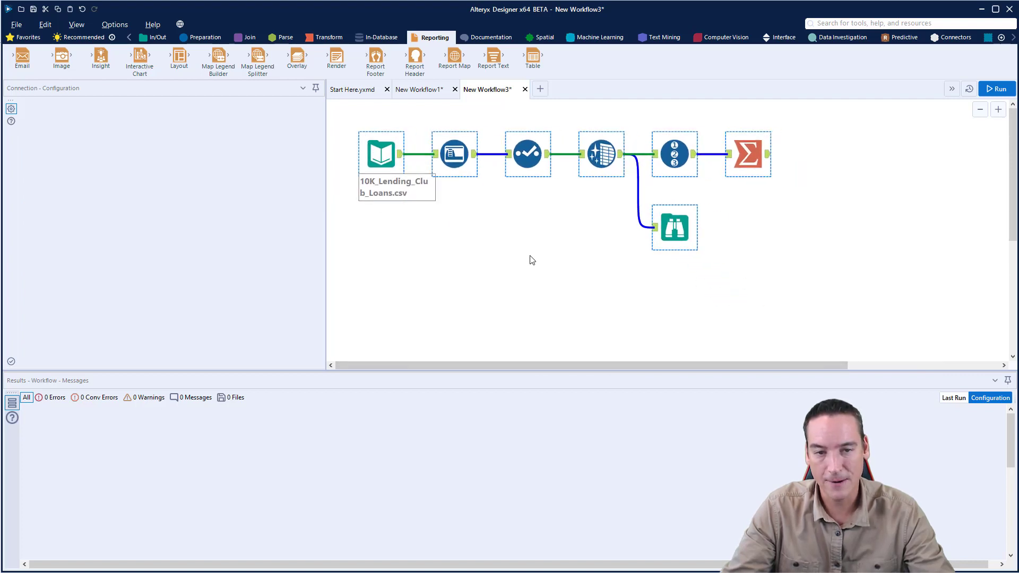
pyautogui.click(416, 184)
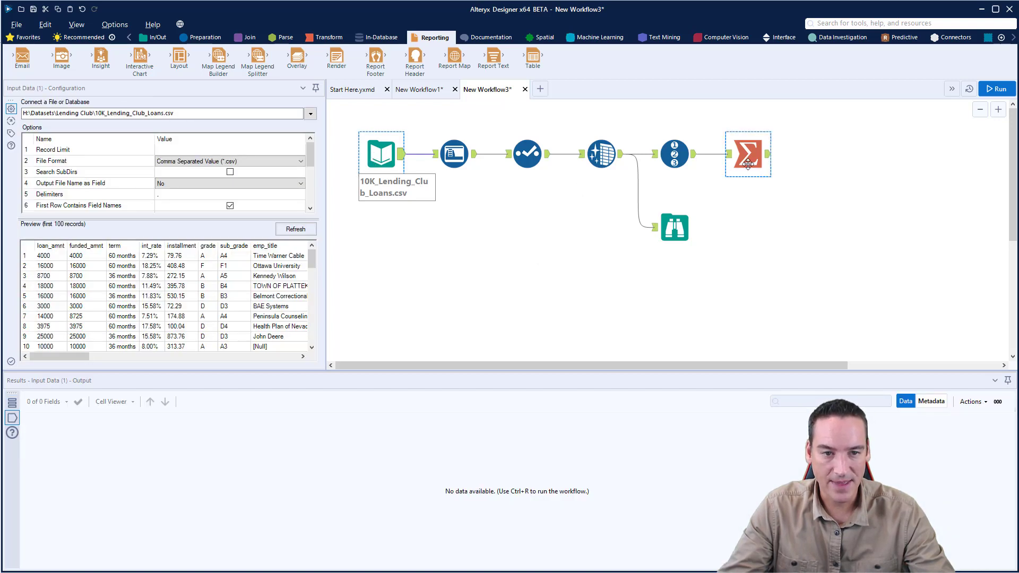
# Run New Workflow3 and view the 14-row loan-purpose summary counts.
pyautogui.click(993, 92)
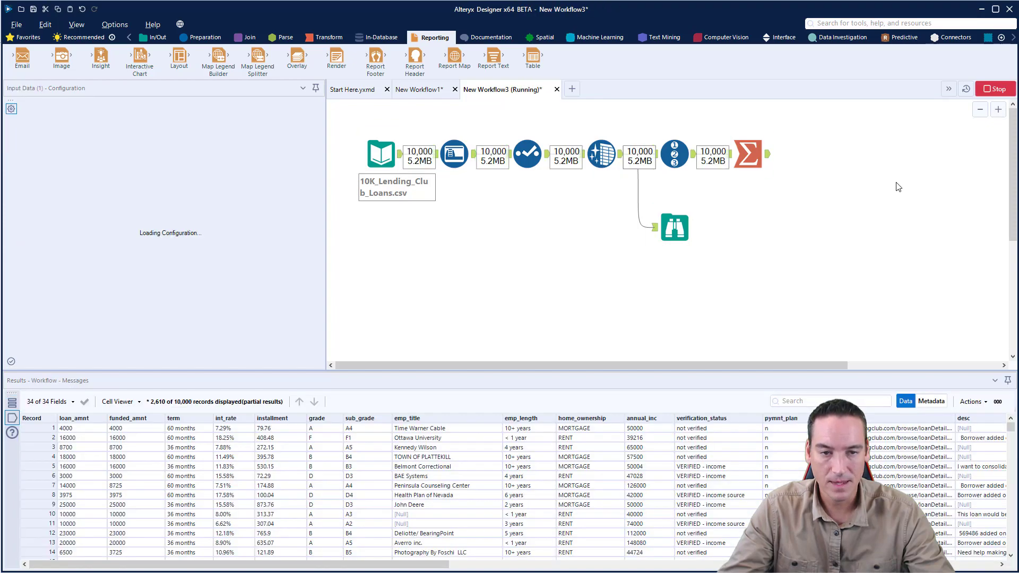
pyautogui.click(584, 316)
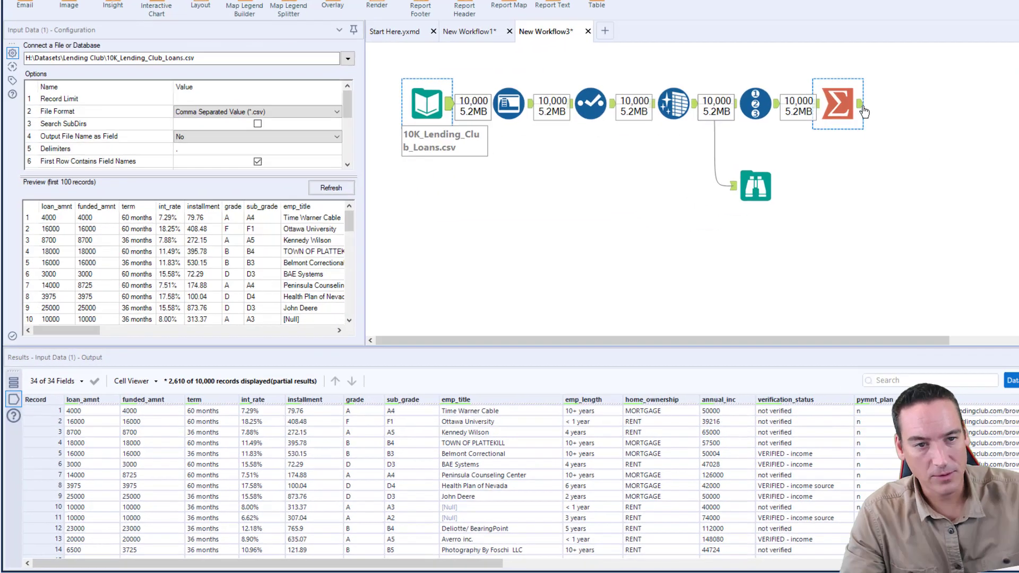
pyautogui.click(862, 109)
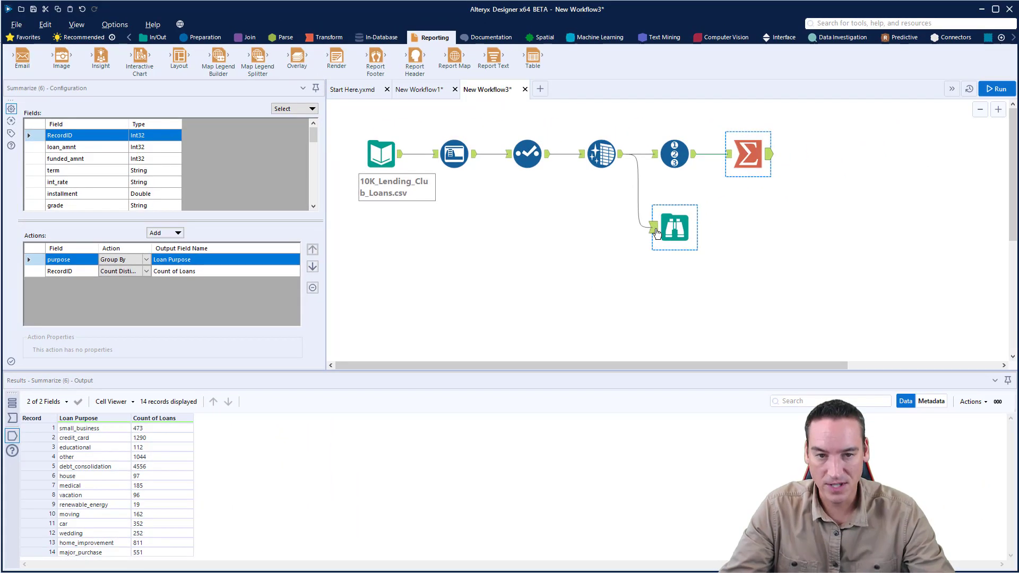
# Inspect the 10,000 loan records across 34 fields in the browse output.
pyautogui.click(657, 233)
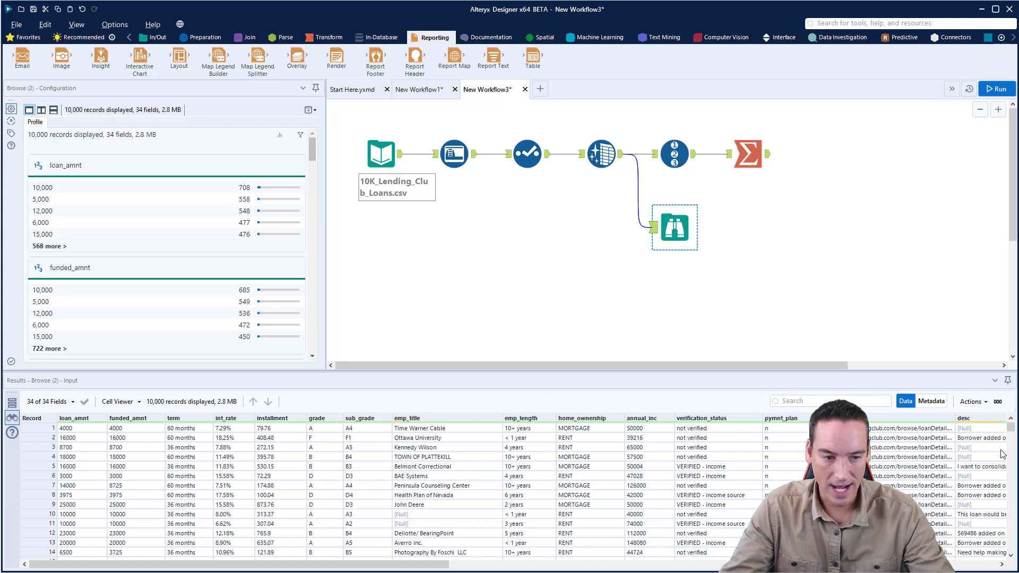
pyautogui.moveTo(372, 564); pyautogui.dragTo(724, 564)
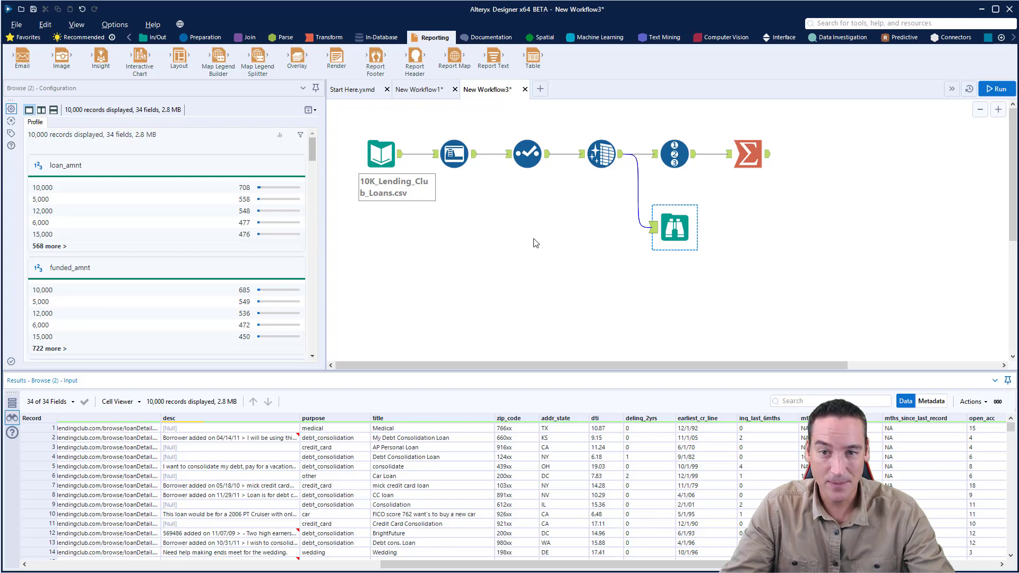
pyautogui.click(158, 41)
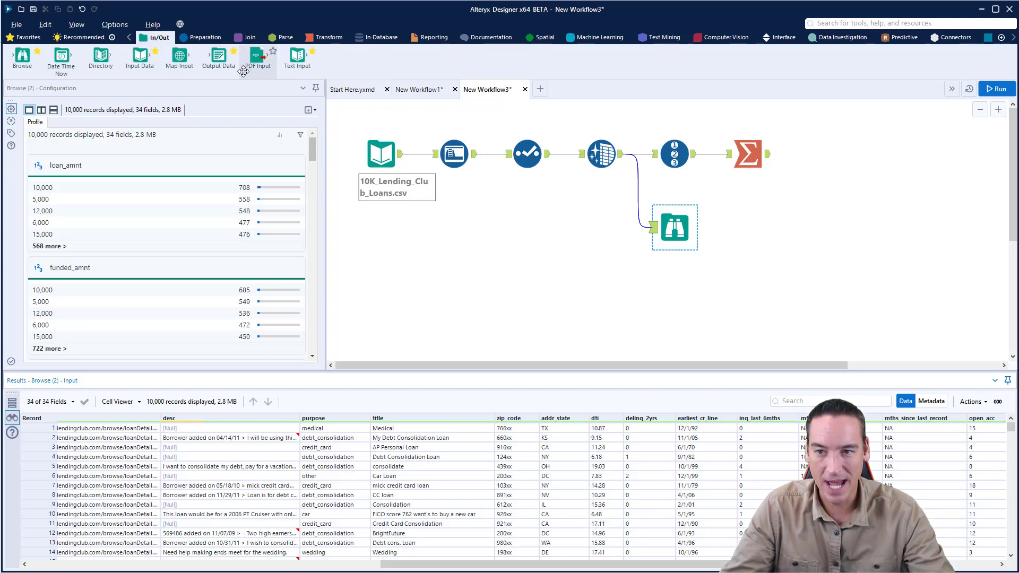
# Add an Output Data step writing to Loan Purpose Summary.xlsx, sheet Summary, overwriting the file.
pyautogui.moveTo(212, 55); pyautogui.dragTo(826, 154)
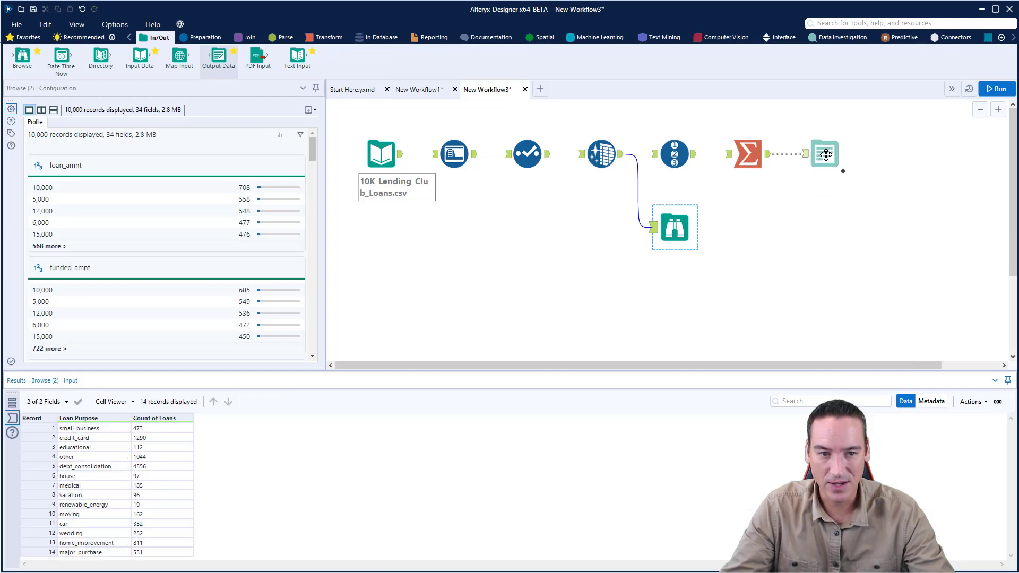
pyautogui.click(312, 116)
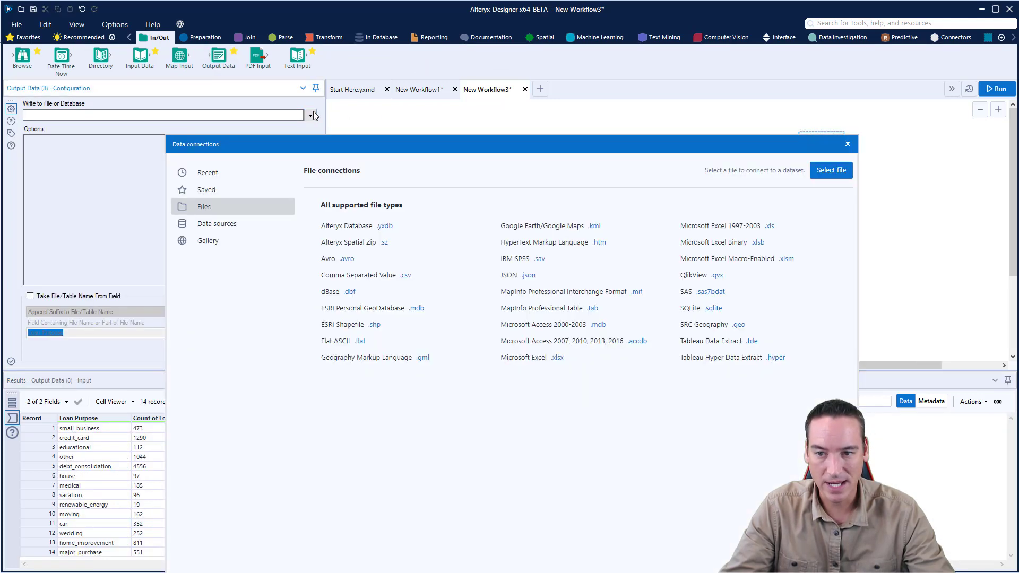
pyautogui.click(553, 358)
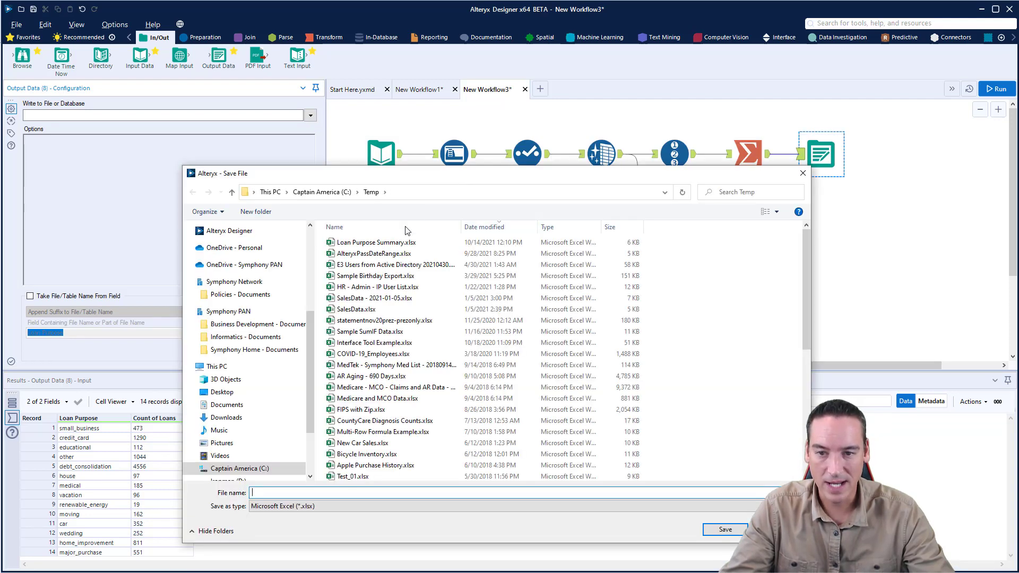
pyautogui.click(393, 243)
pyautogui.click(725, 530)
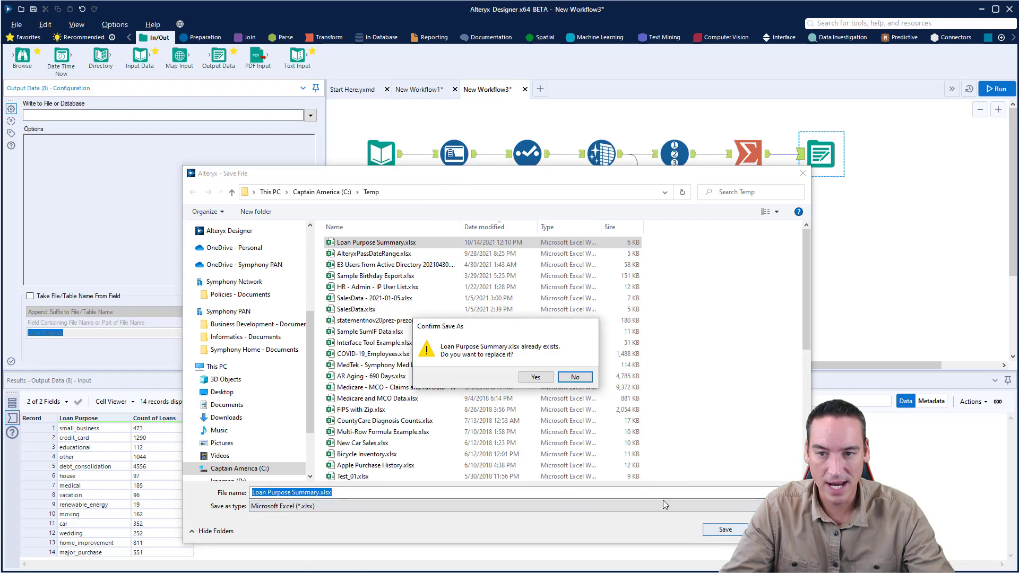
pyautogui.click(535, 377)
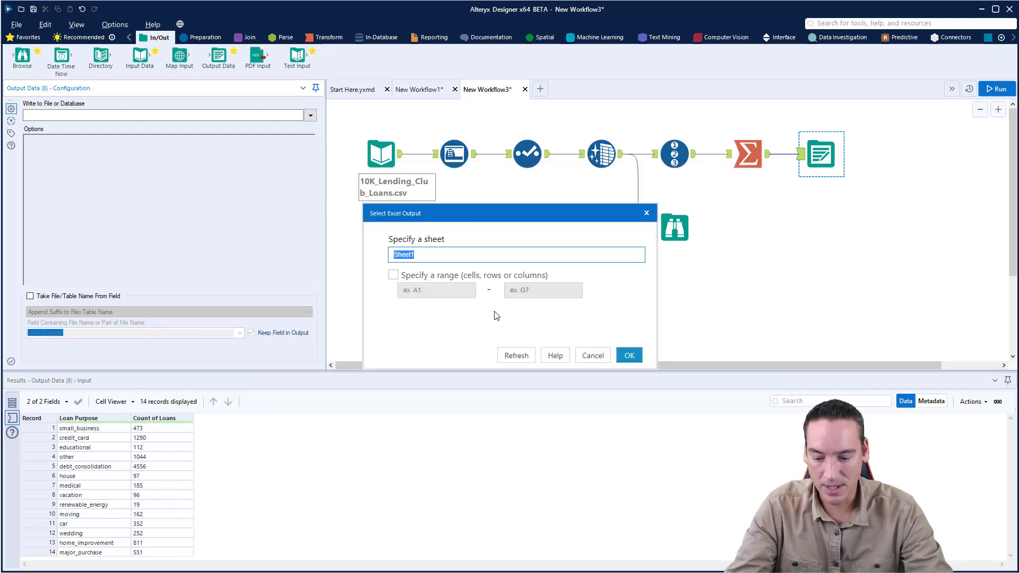
pyautogui.write('Summary')
pyautogui.press('Return')
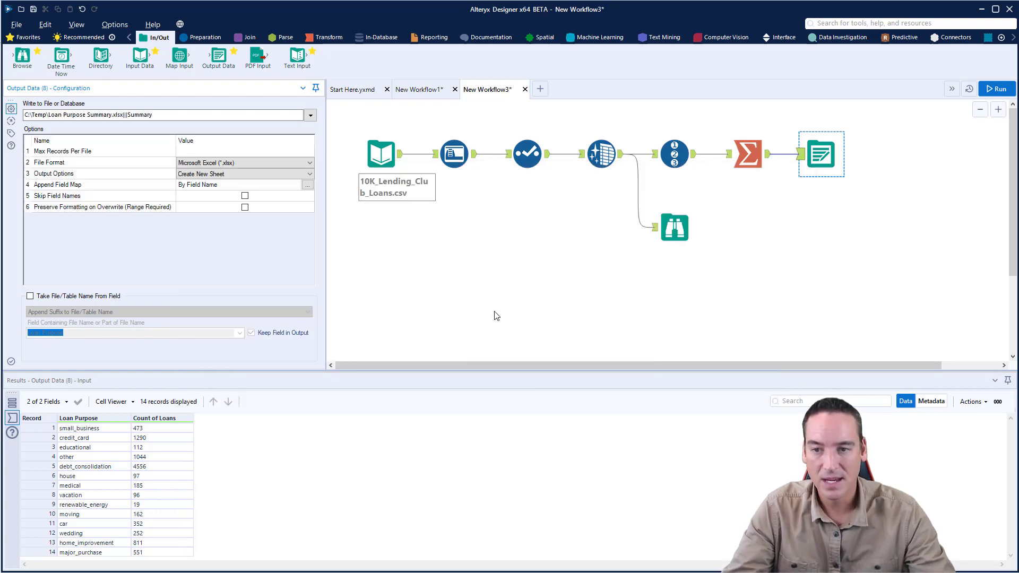
pyautogui.click(280, 176)
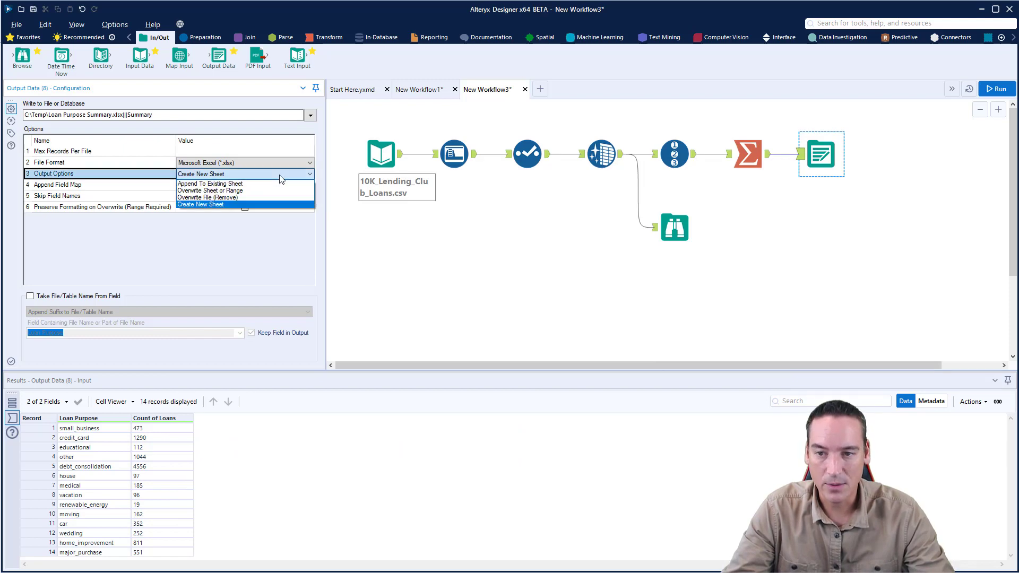
pyautogui.click(278, 197)
# Run the workflow so the 14 summary records are written to Excel.
pyautogui.hotkey('ctrl', 'r')
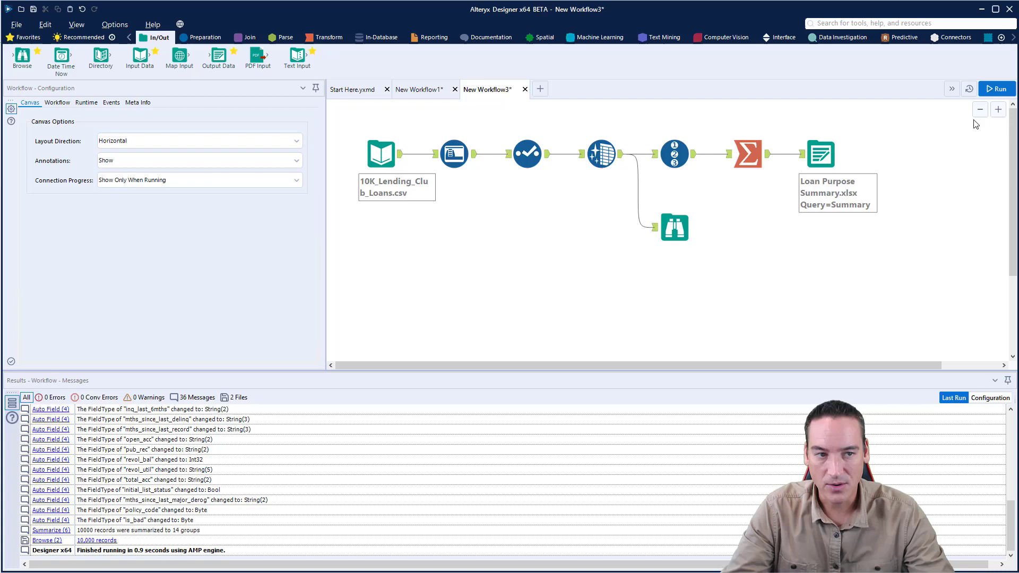
pyautogui.click(997, 89)
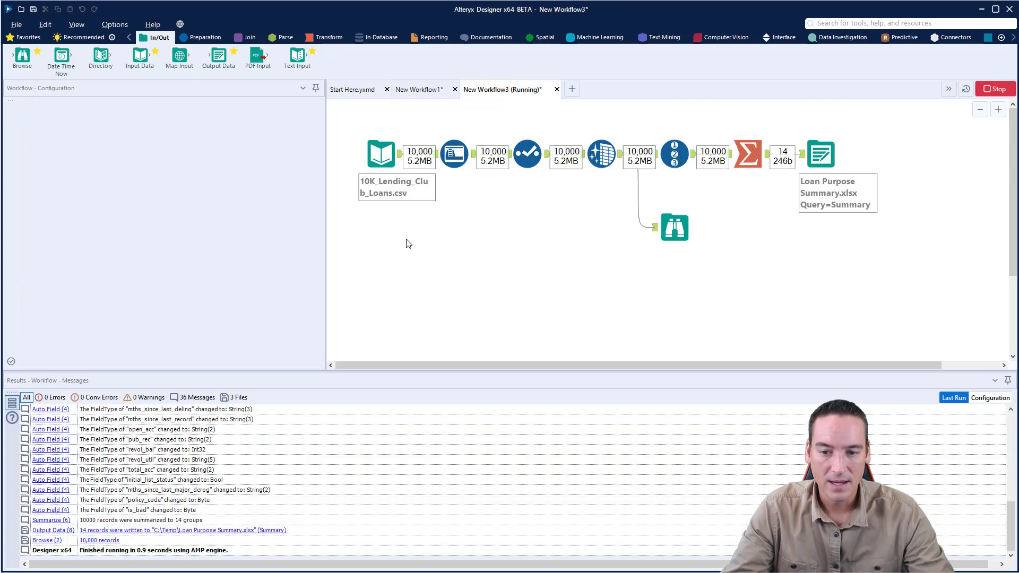
pyautogui.click(581, 315)
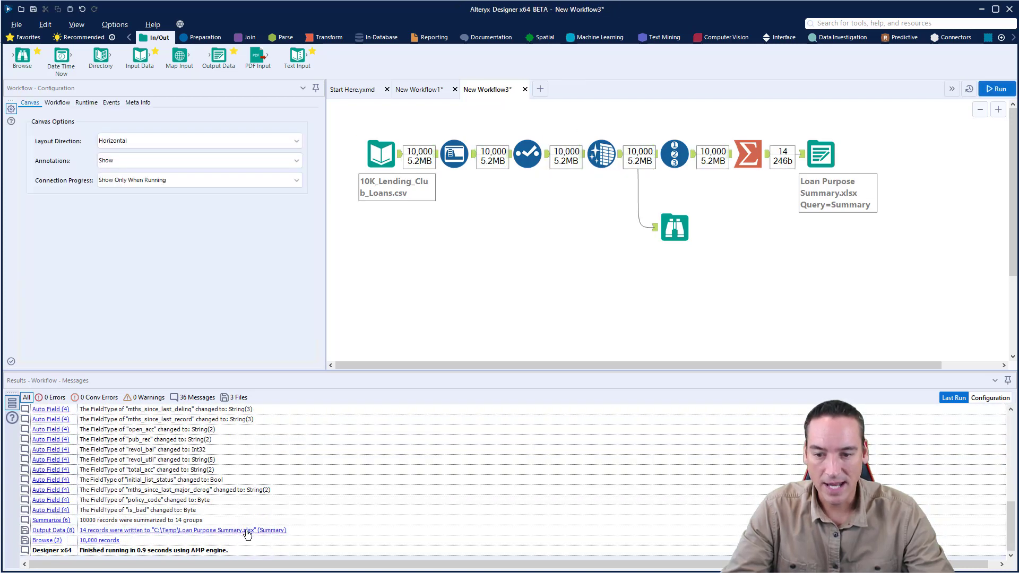
pyautogui.click(248, 530)
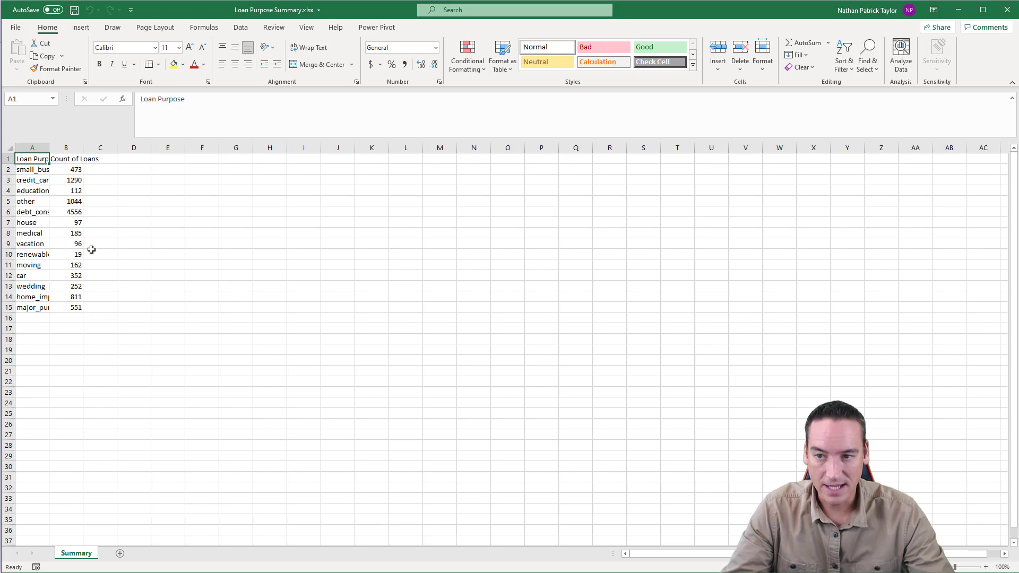
# Close the Excel workbook and insert a Table step between Summarize and the output.
pyautogui.click(1010, 12)
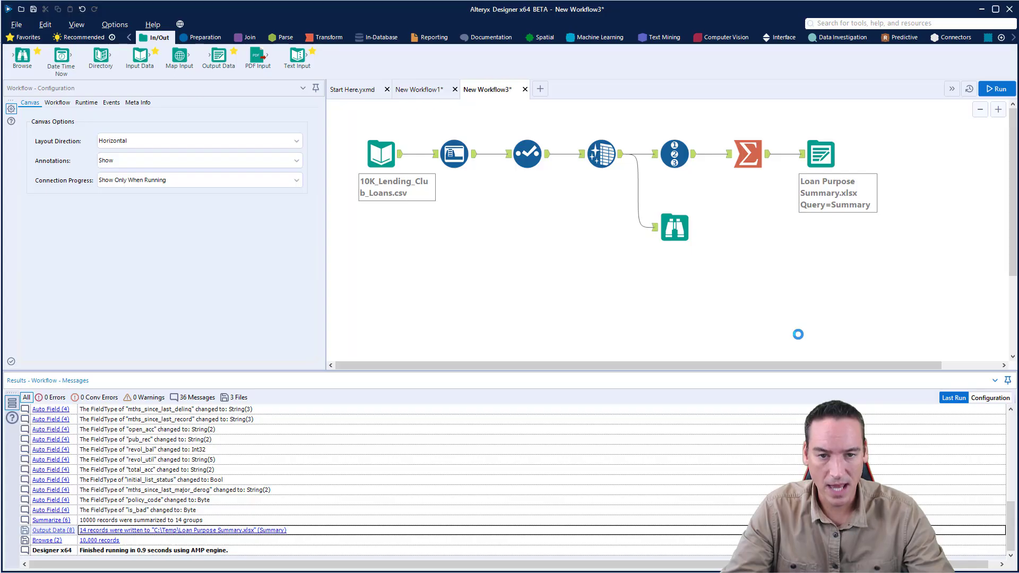
pyautogui.click(329, 38)
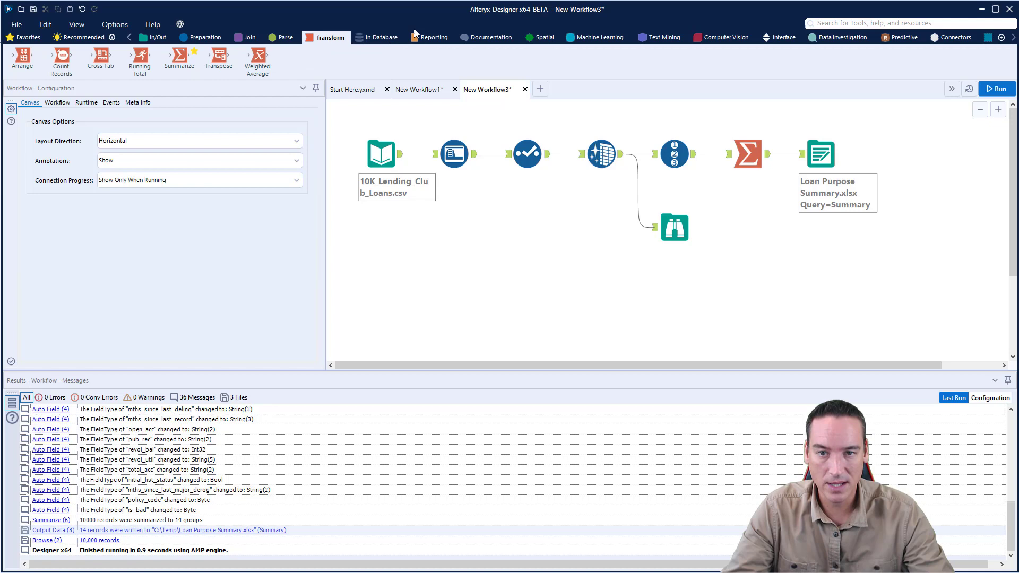
pyautogui.click(434, 37)
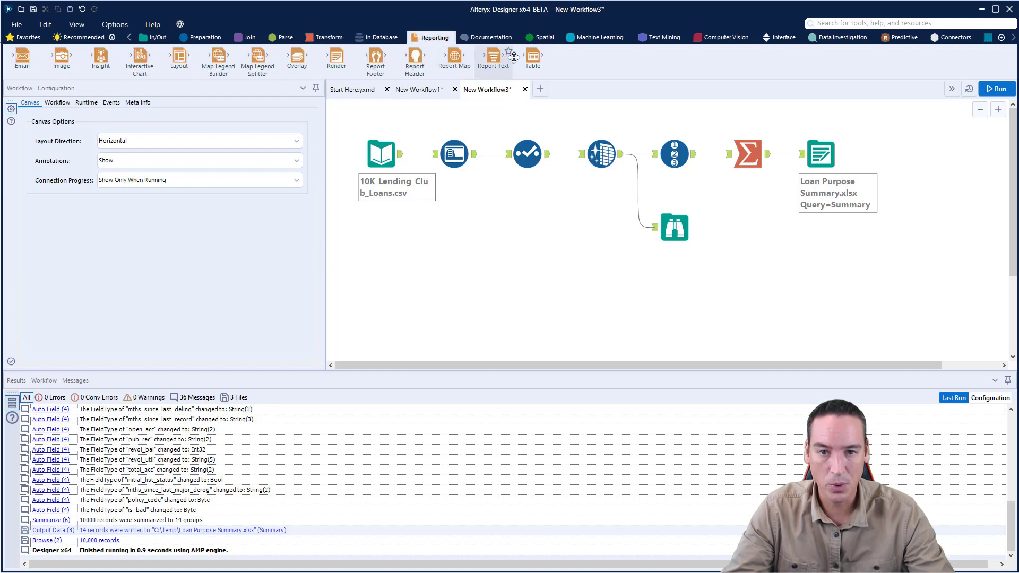
pyautogui.moveTo(532, 57); pyautogui.dragTo(780, 153)
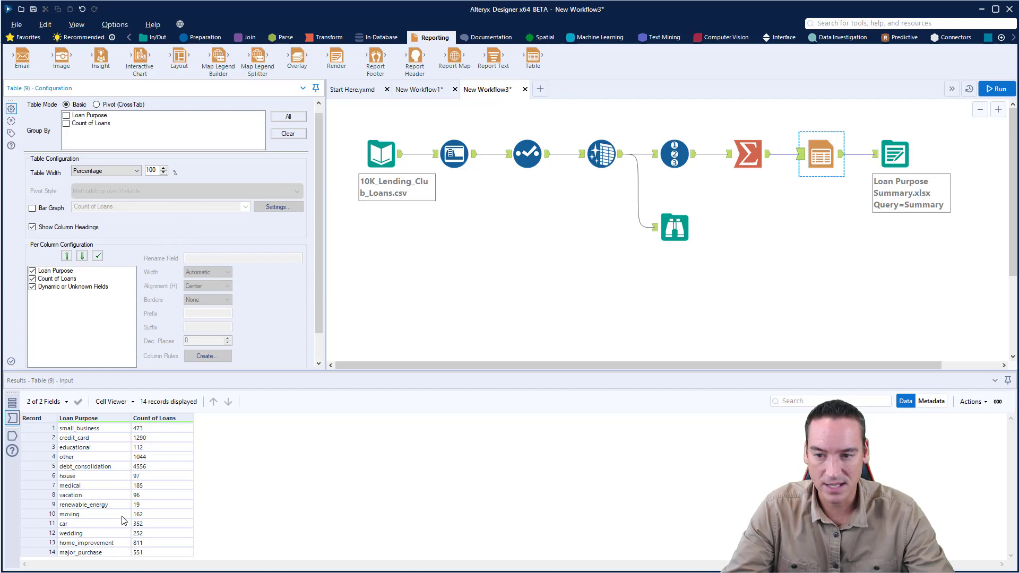
# Set the table width to Automatic and rerun the workflow.
pyautogui.click(134, 175)
pyautogui.click(133, 183)
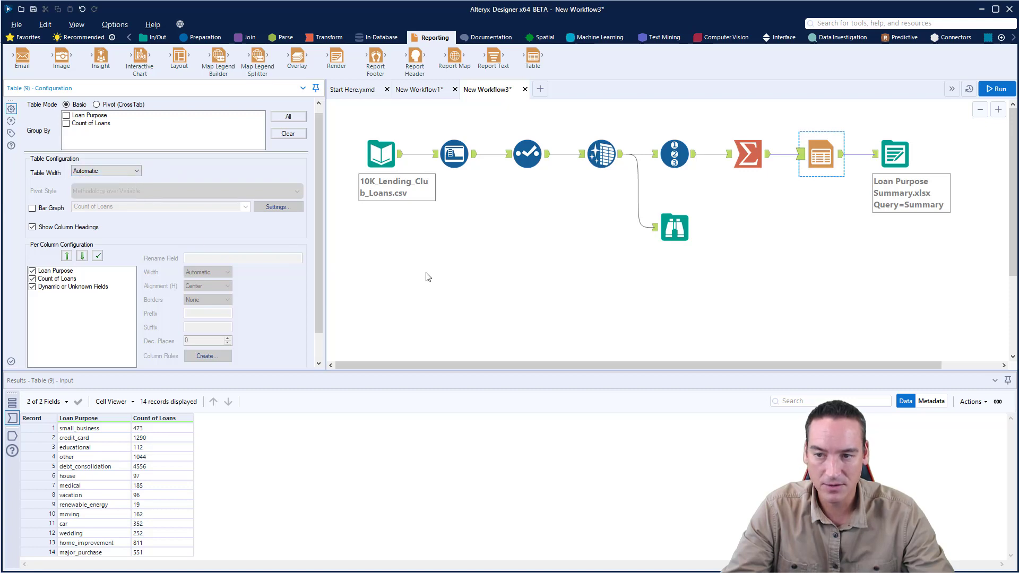
pyautogui.click(458, 274)
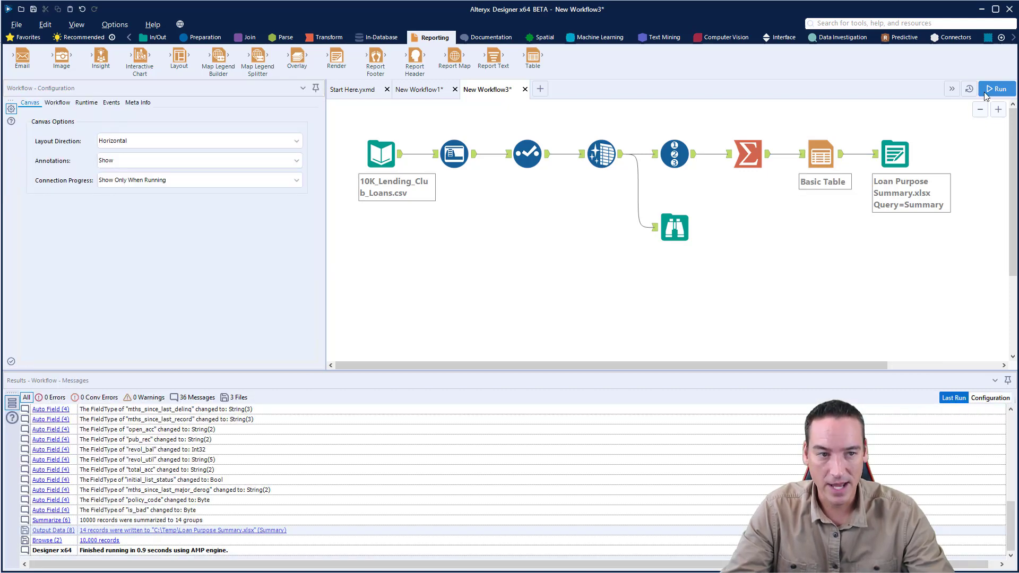
pyautogui.click(986, 91)
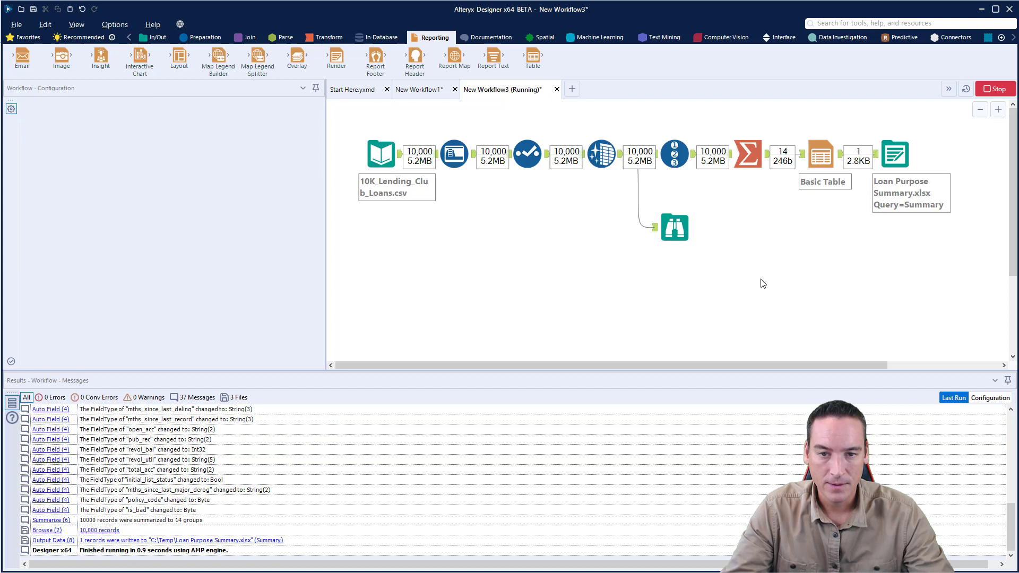
pyautogui.click(594, 315)
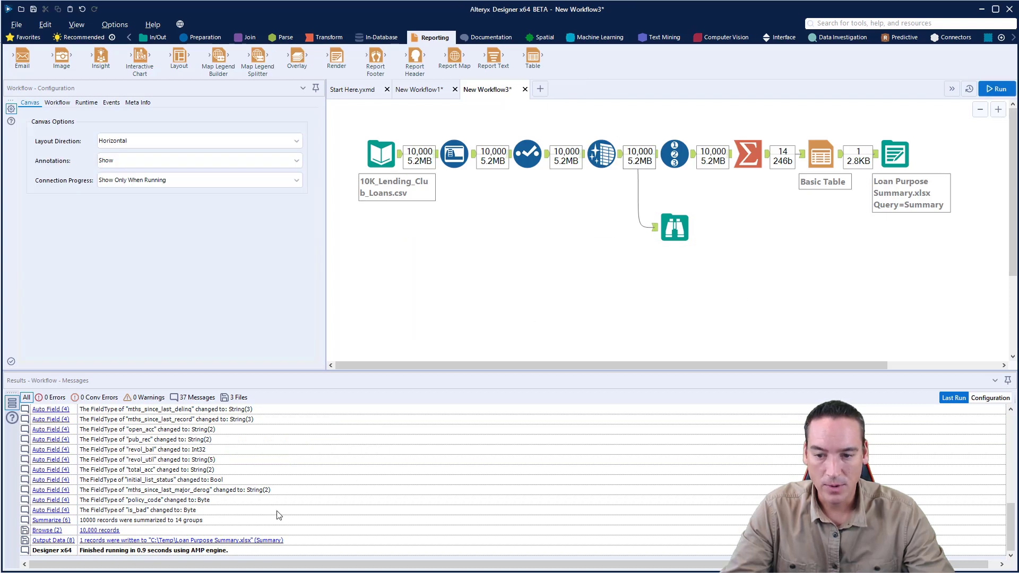
pyautogui.click(260, 540)
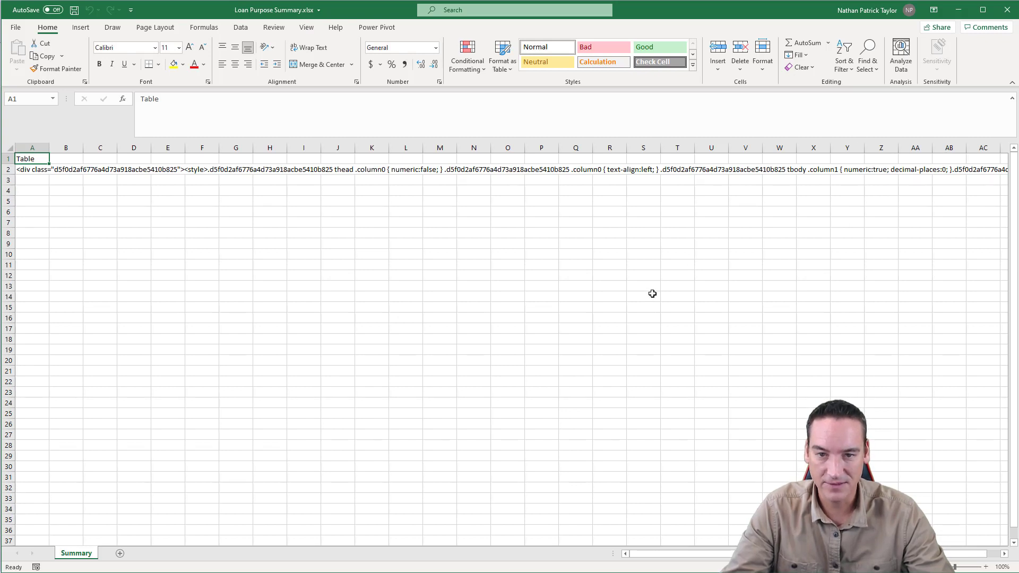
pyautogui.click(1007, 9)
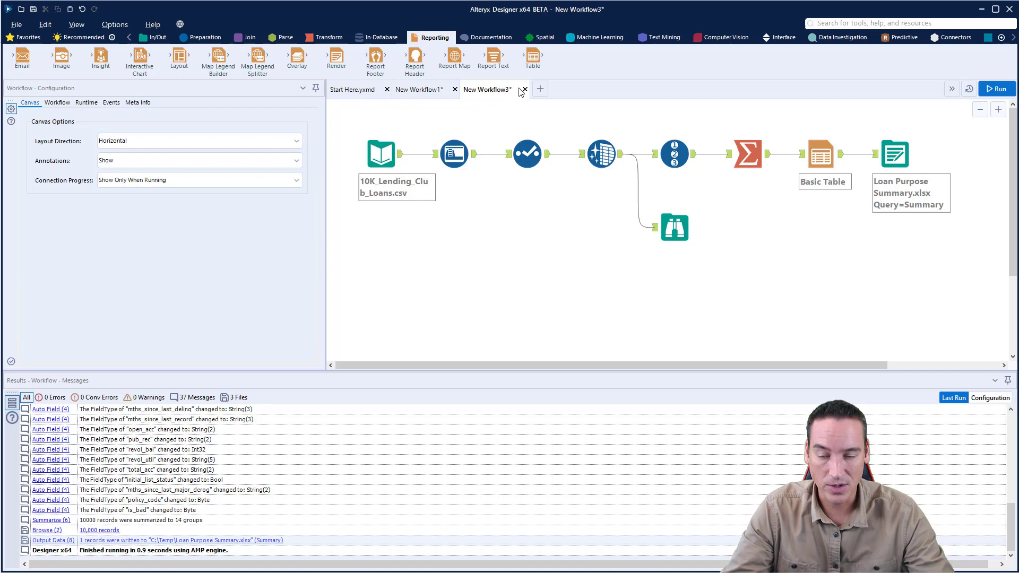
# Add a Render step after Basic Table, placed above the Excel output.
pyautogui.moveTo(337, 56); pyautogui.dragTo(861, 154)
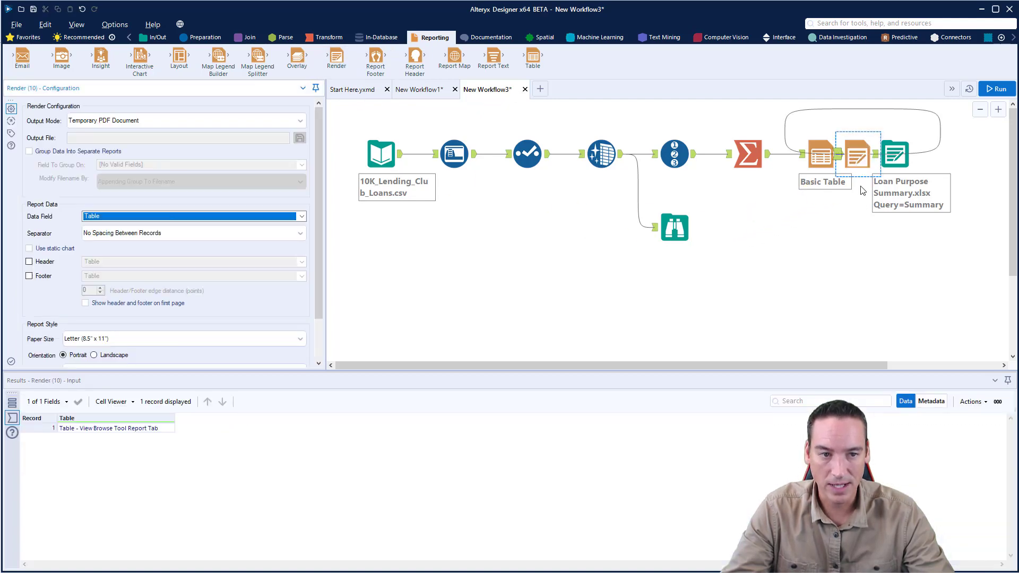
pyautogui.click(864, 159)
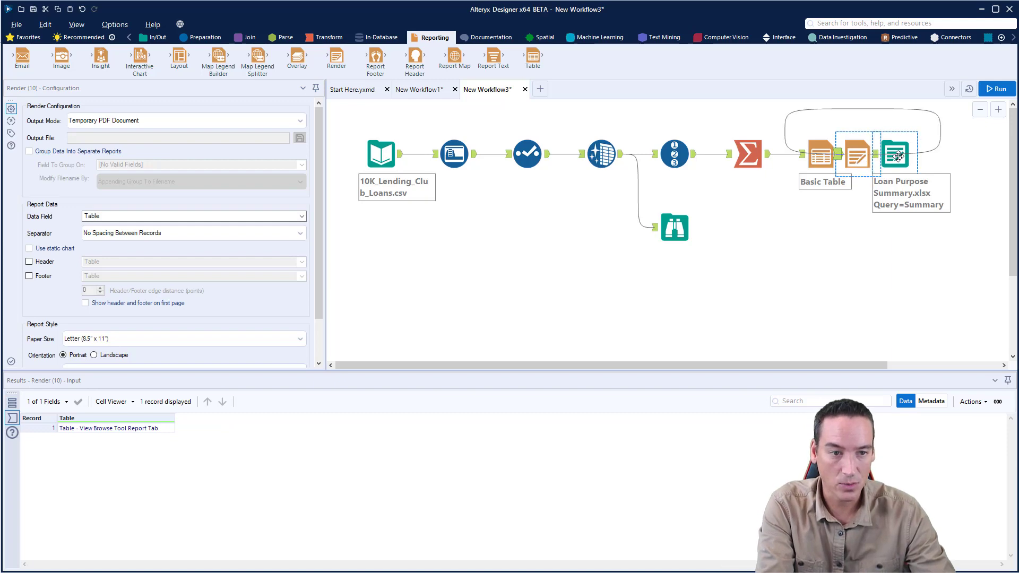
pyautogui.moveTo(867, 169); pyautogui.dragTo(894, 163)
pyautogui.click(915, 130)
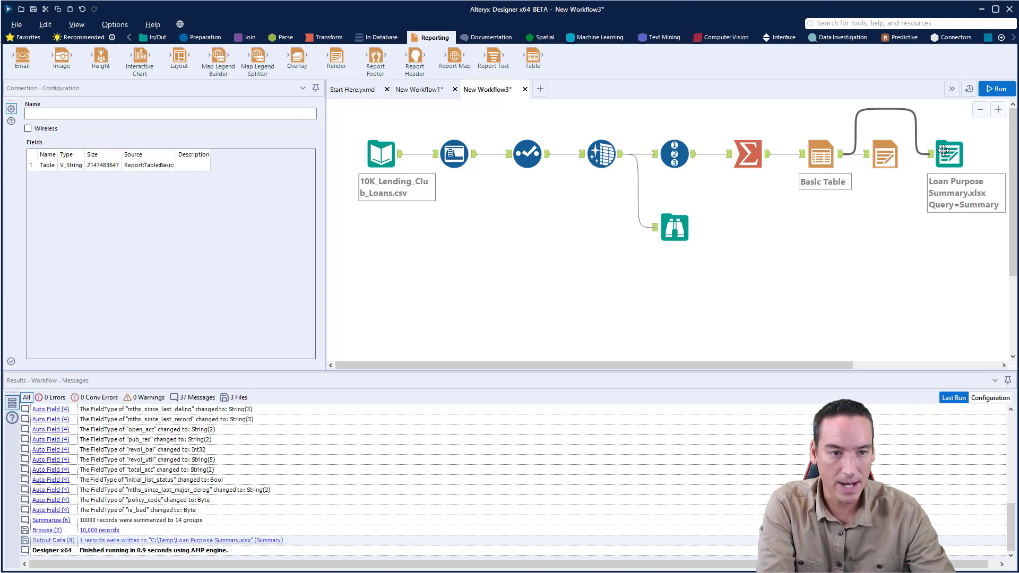
pyautogui.moveTo(950, 151); pyautogui.dragTo(941, 204)
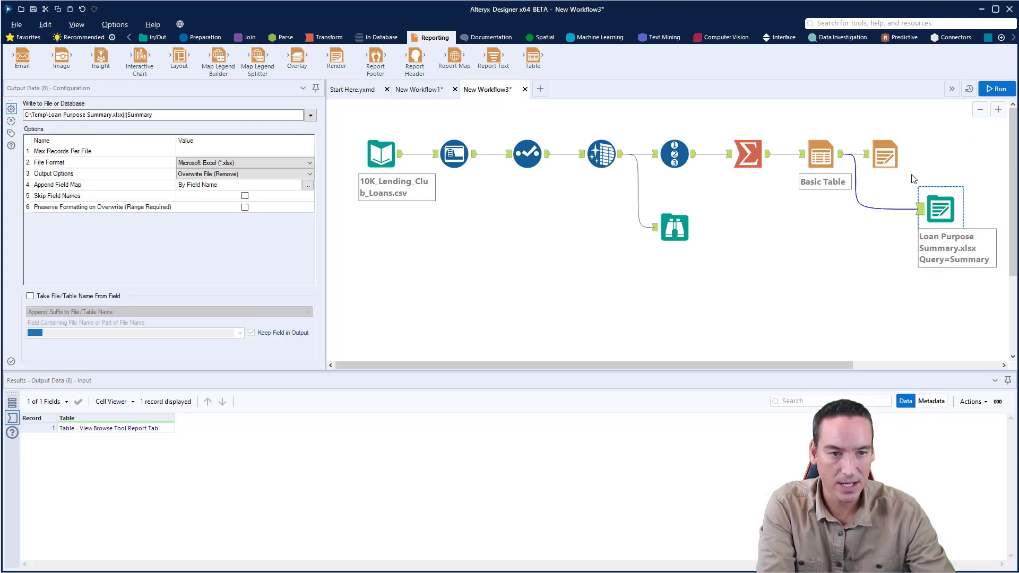
pyautogui.moveTo(906, 141); pyautogui.dragTo(925, 124)
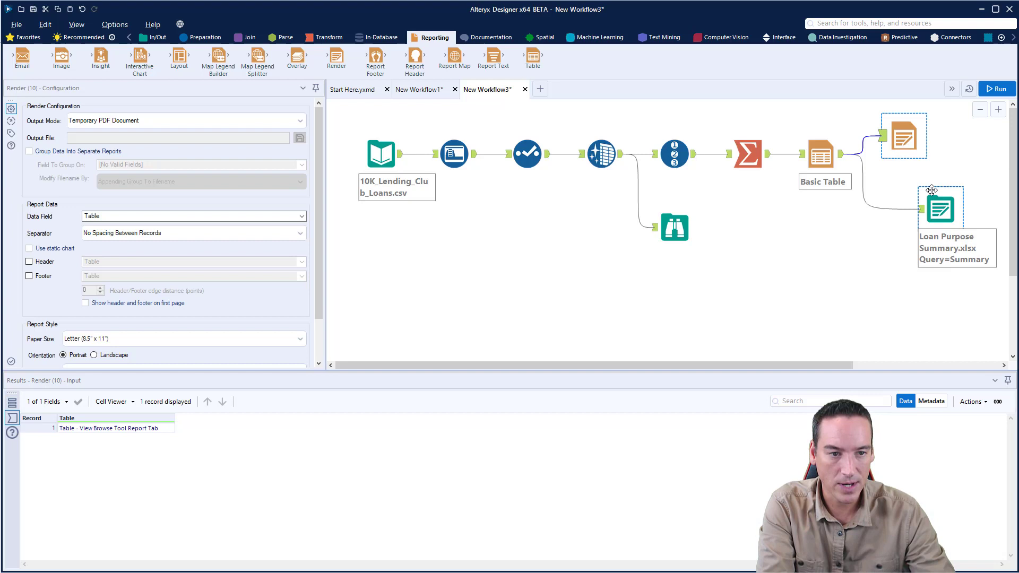
# Put the Excel Output Data tool into new Container 11 and switch the container off.
pyautogui.moveTo(904, 171); pyautogui.dragTo(1004, 289)
pyautogui.rightClick(936, 214)
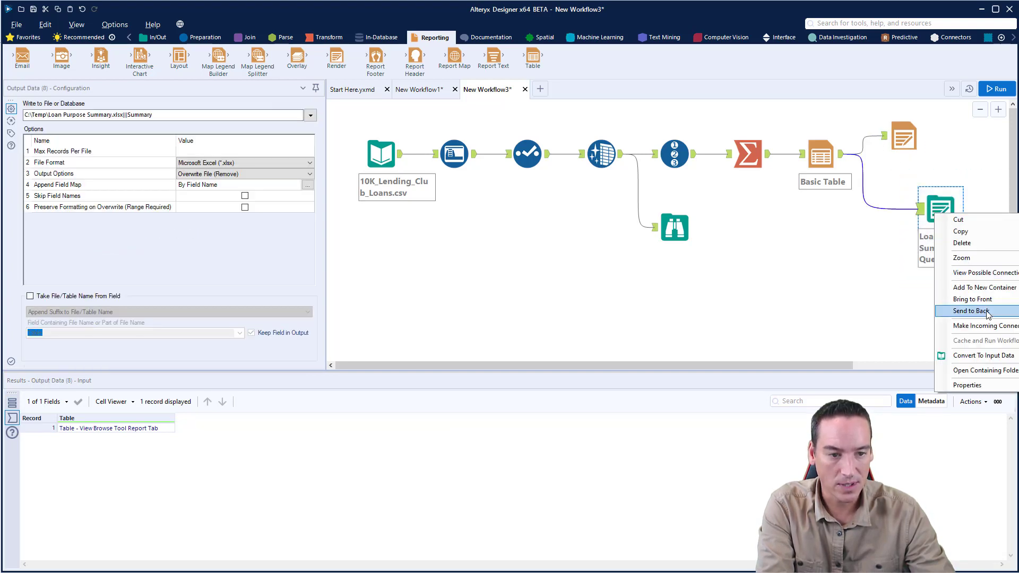
pyautogui.click(982, 287)
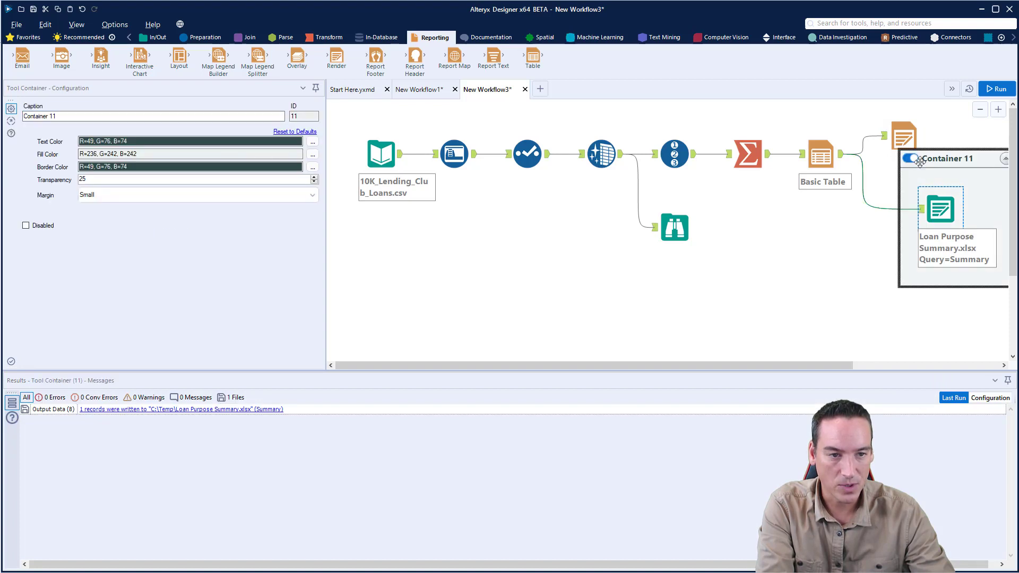
pyautogui.click(911, 159)
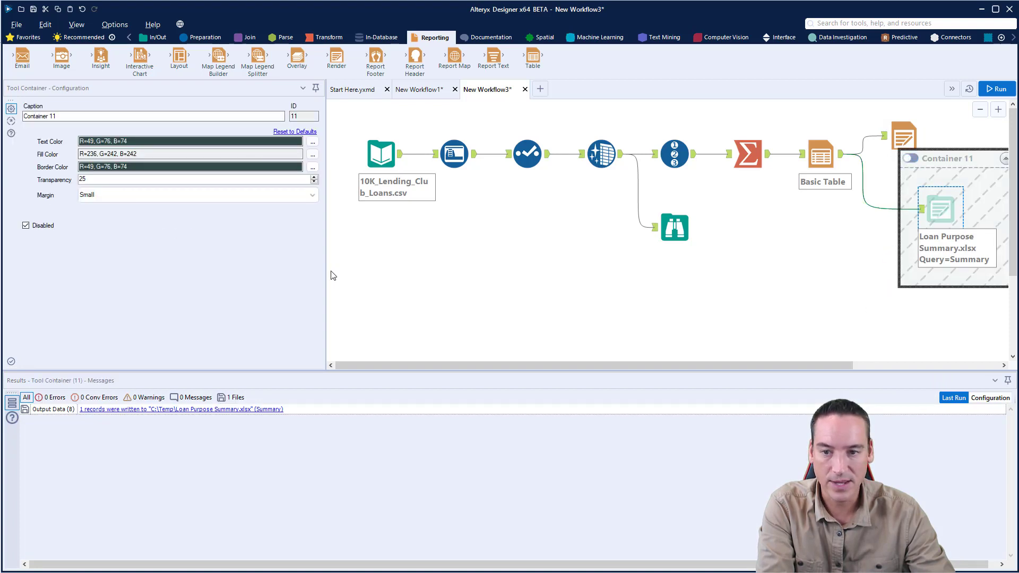
pyautogui.moveTo(288, 272); pyautogui.dragTo(270, 276)
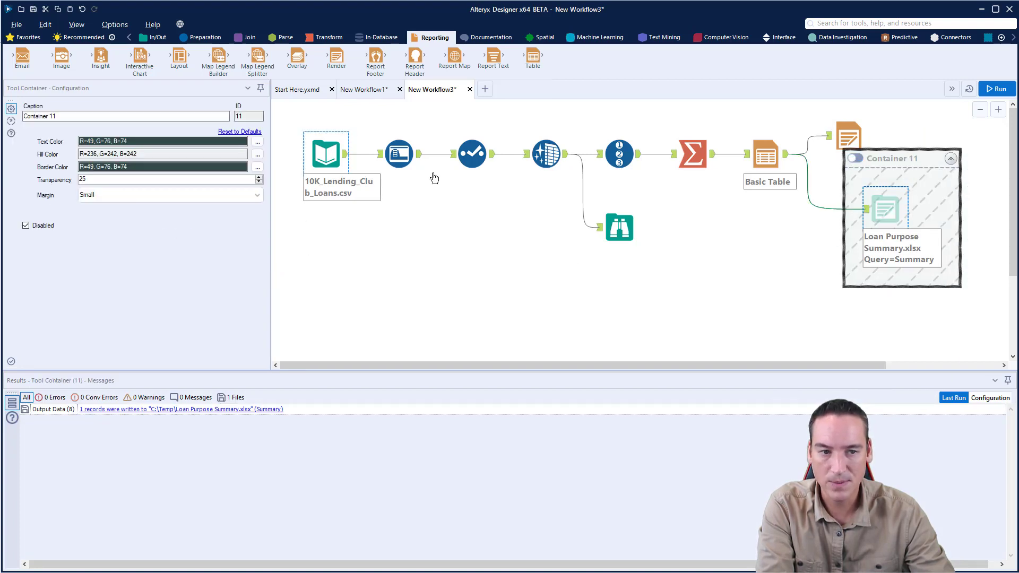
pyautogui.moveTo(902, 166); pyautogui.dragTo(921, 193)
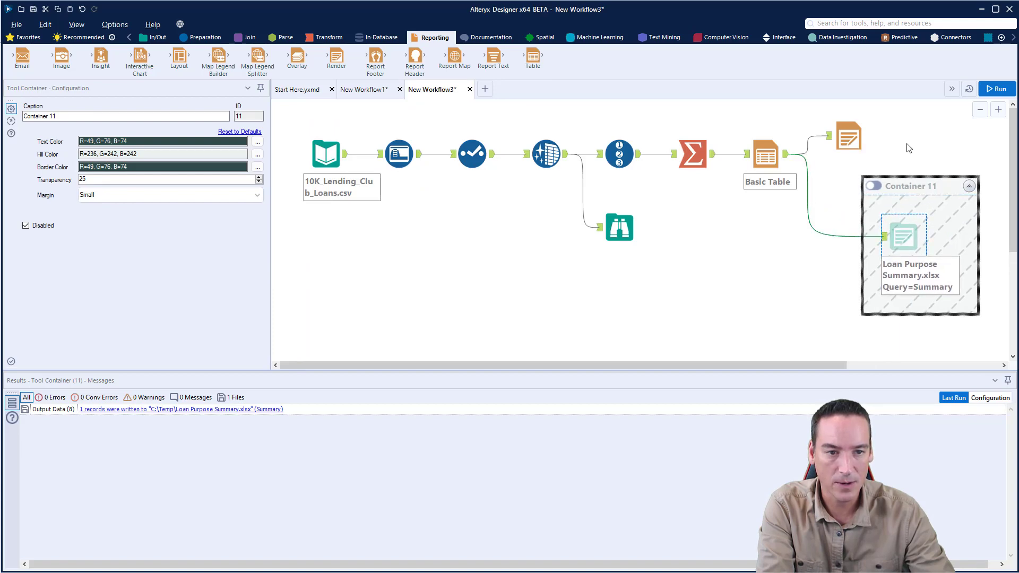
pyautogui.click(851, 136)
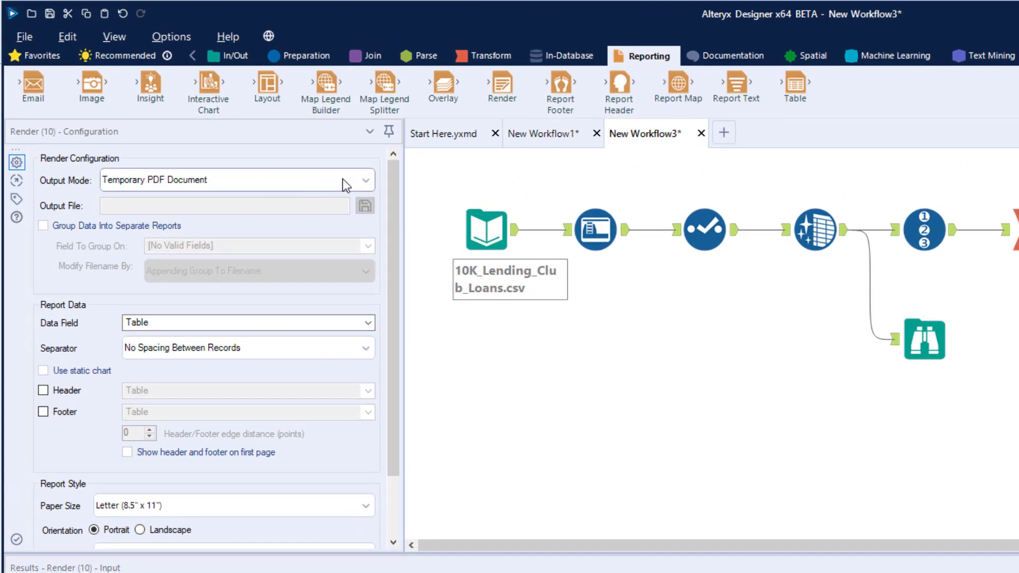
# Switch the Render output mode to a specific output file.
pyautogui.click(241, 121)
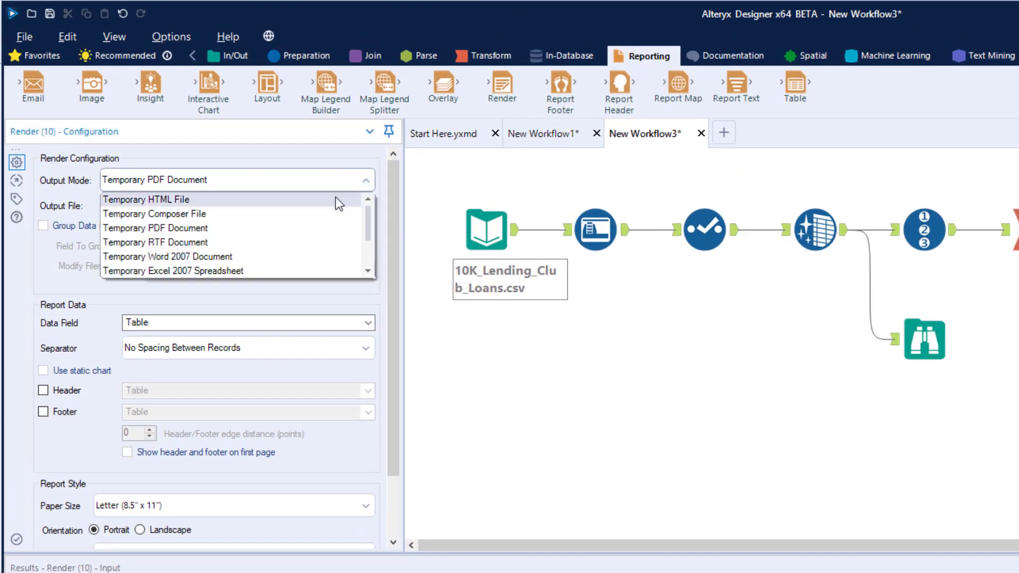
pyautogui.scroll(-2, 332, 201)
pyautogui.click(197, 271)
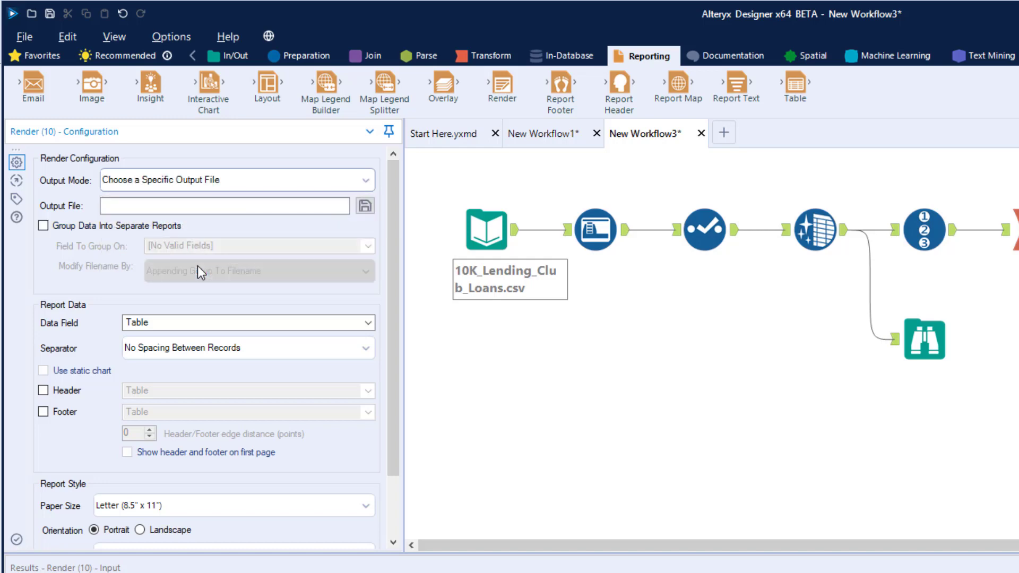
# Target C:\Temp\Loan Purpose Summary.xlsx as Excel 2007 (*.xlsx), replacing the existing file.
pyautogui.click(365, 205)
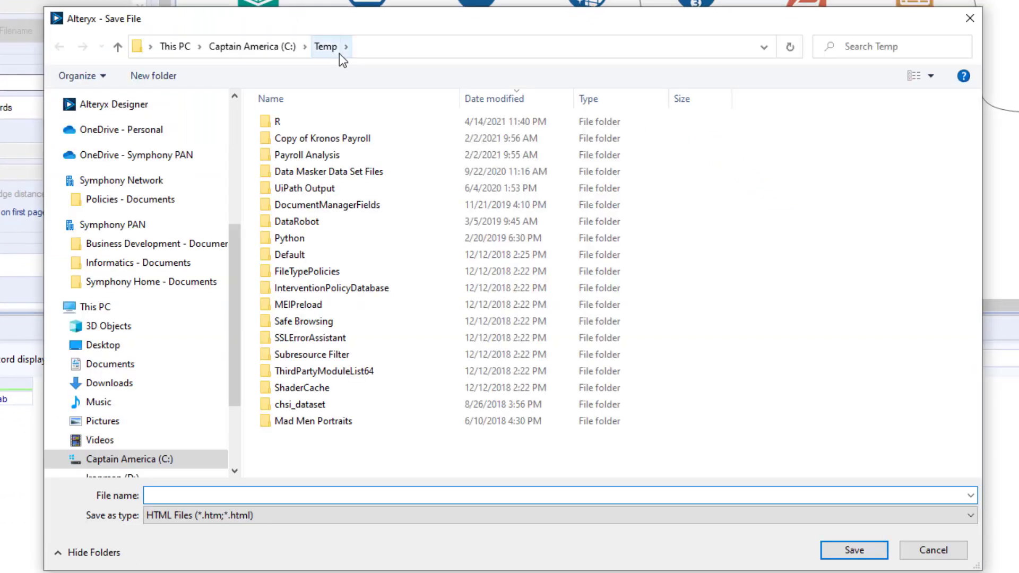
pyautogui.scroll(-2, 138, 346)
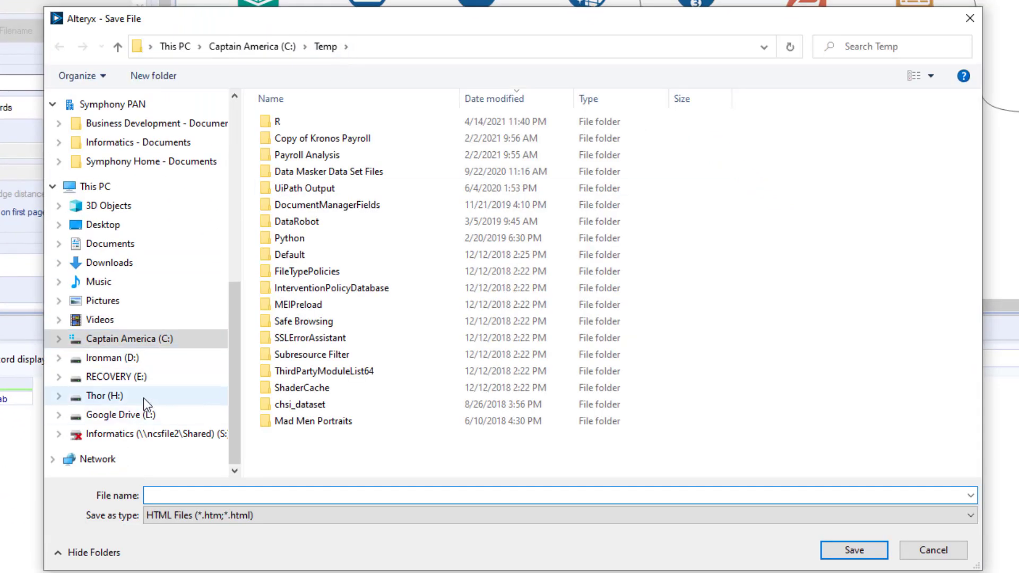
pyautogui.click(105, 396)
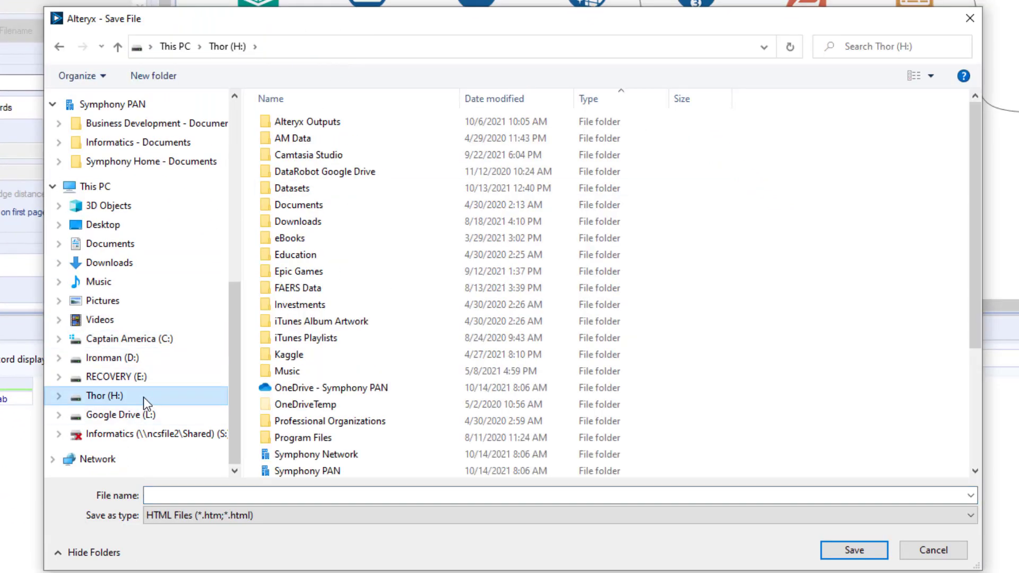
pyautogui.click(186, 343)
pyautogui.doubleClick(296, 389)
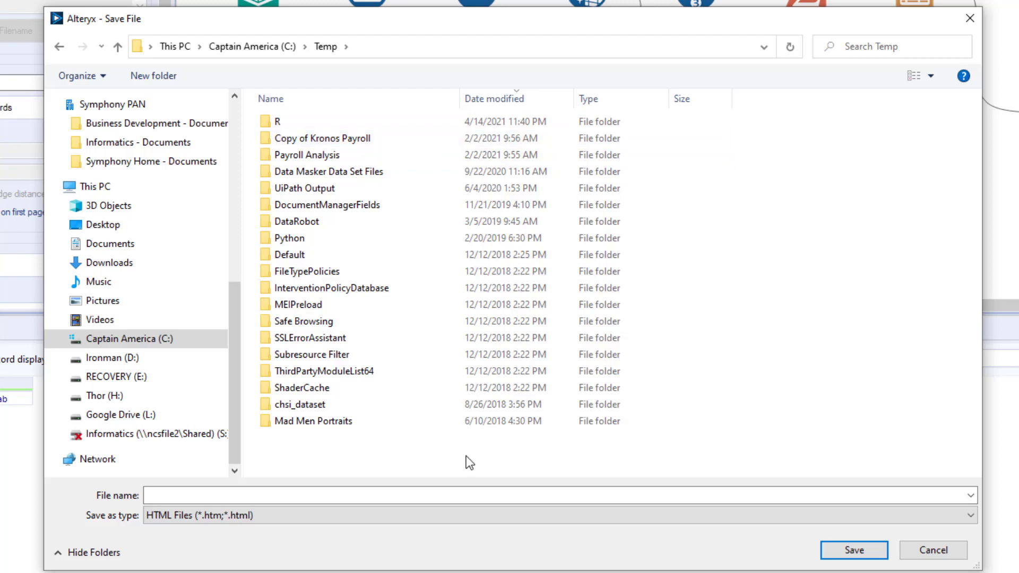
pyautogui.click(438, 515)
pyautogui.click(451, 21)
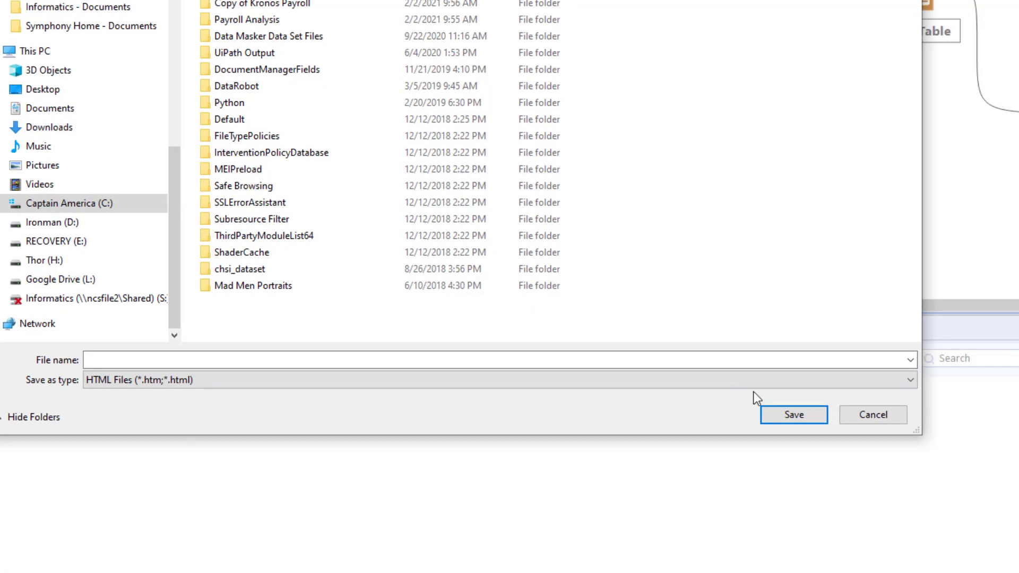
pyautogui.click(803, 516)
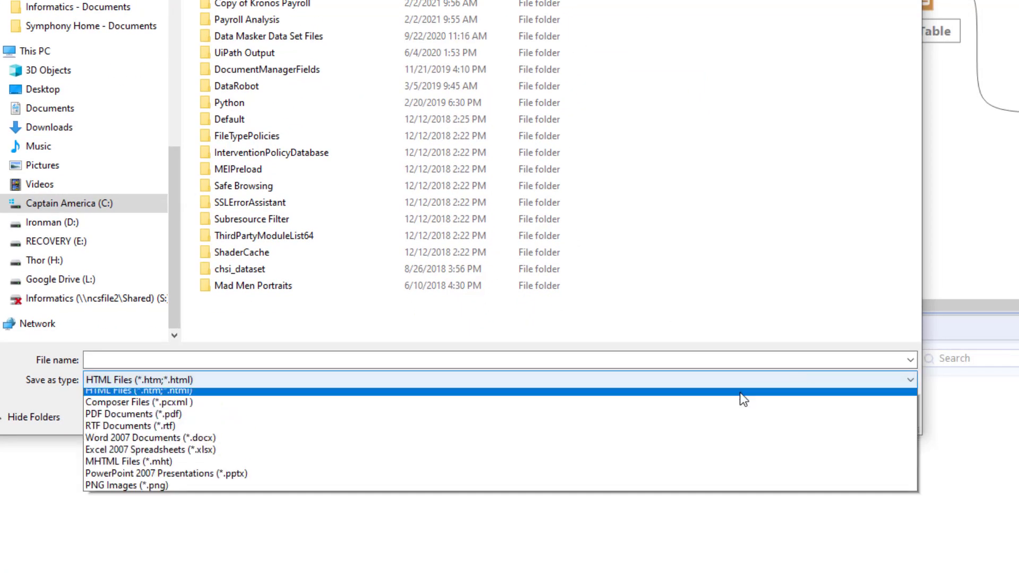
pyautogui.click(263, 452)
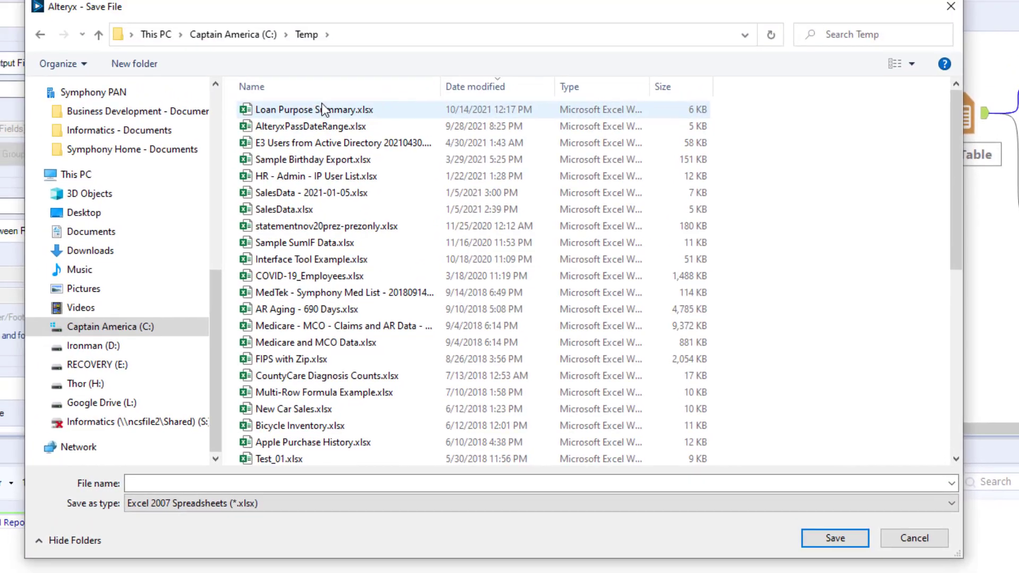
pyautogui.click(289, 15)
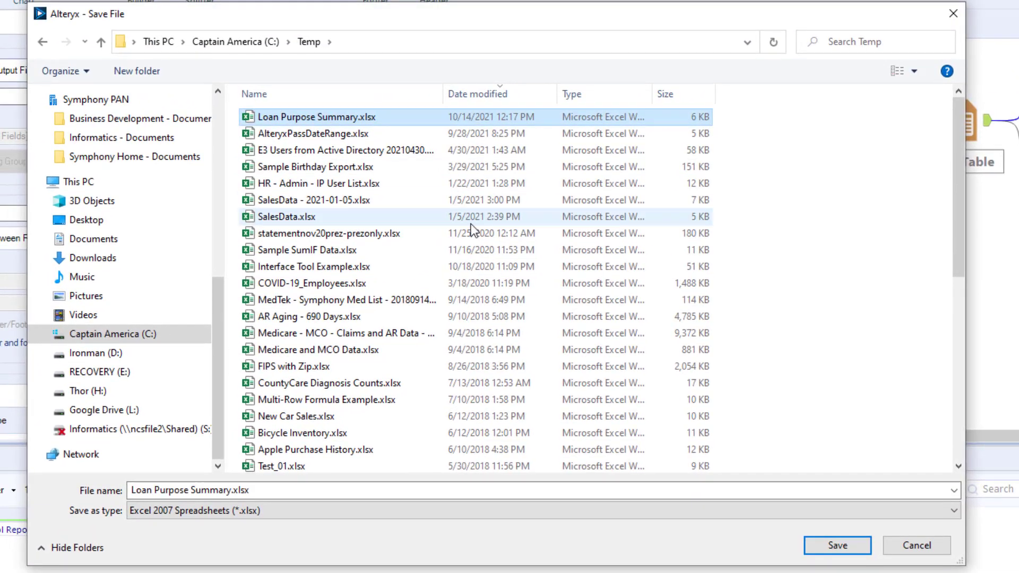
pyautogui.click(828, 545)
pyautogui.click(613, 454)
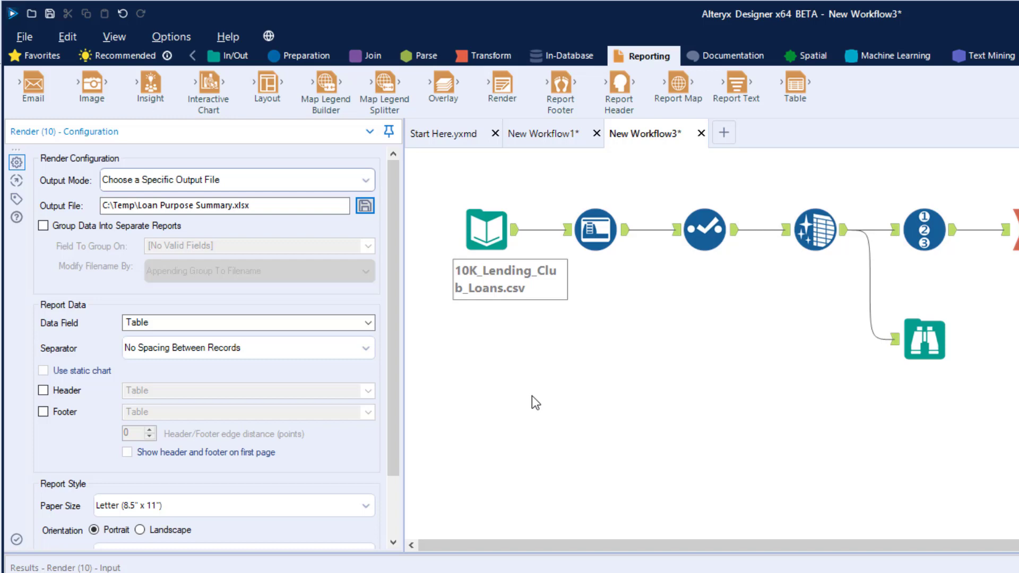
# Keep Table as the Render step's report data field.
pyautogui.click(138, 324)
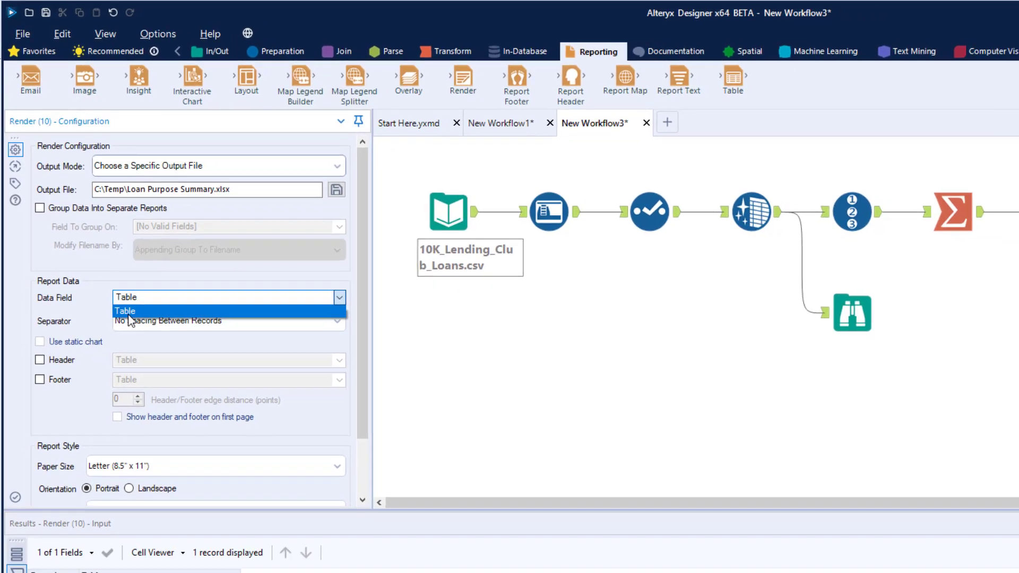
pyautogui.click(129, 313)
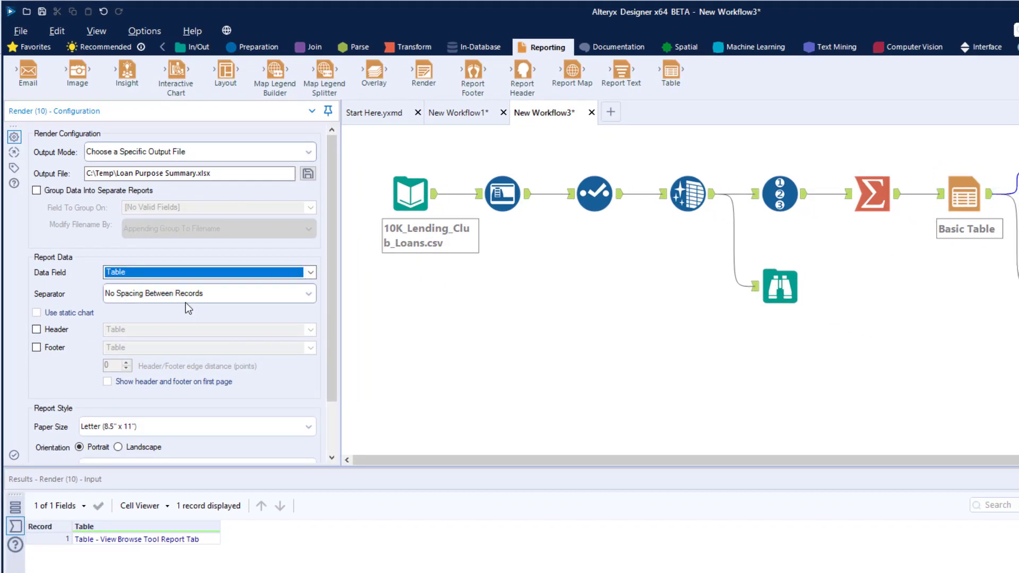
pyautogui.scroll(-2, 187, 321)
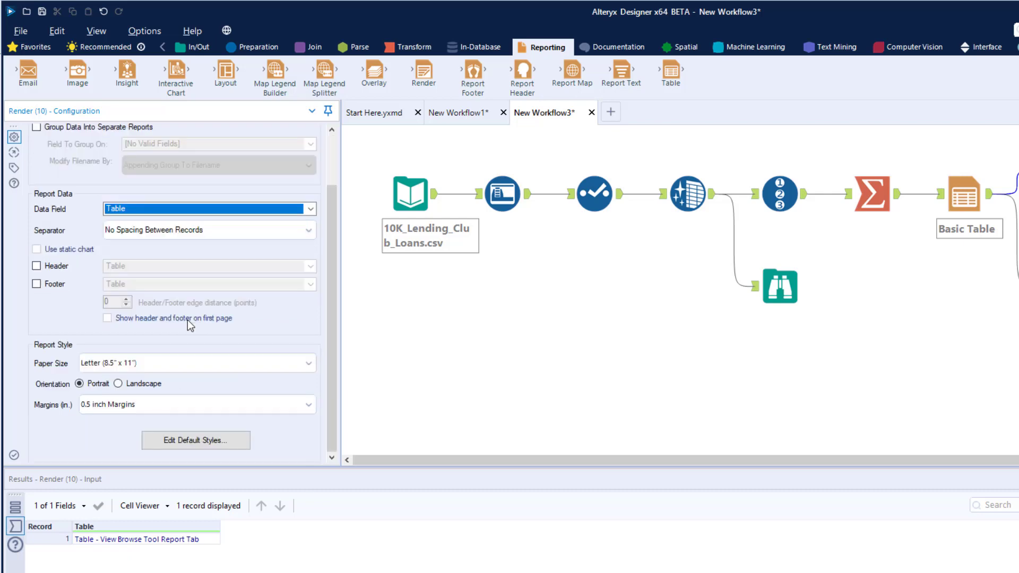
pyautogui.scroll(2, 241, 367)
pyautogui.scroll(-2, 223, 339)
pyautogui.scroll(2, 186, 364)
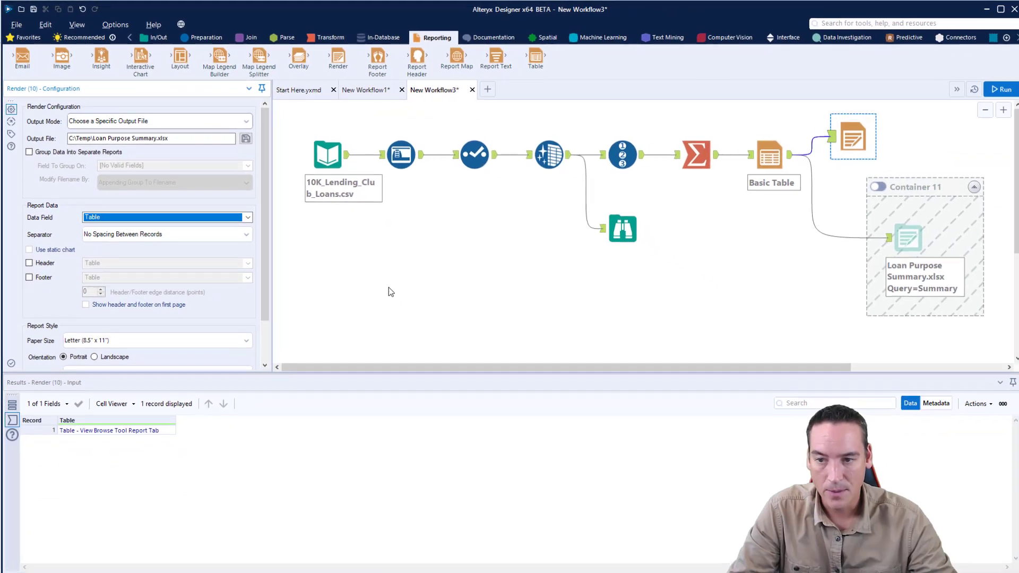
# Run the workflow to render the table to Excel and select the Basic Table step.
pyautogui.click(416, 278)
pyautogui.hotkey('ctrl', 'r')
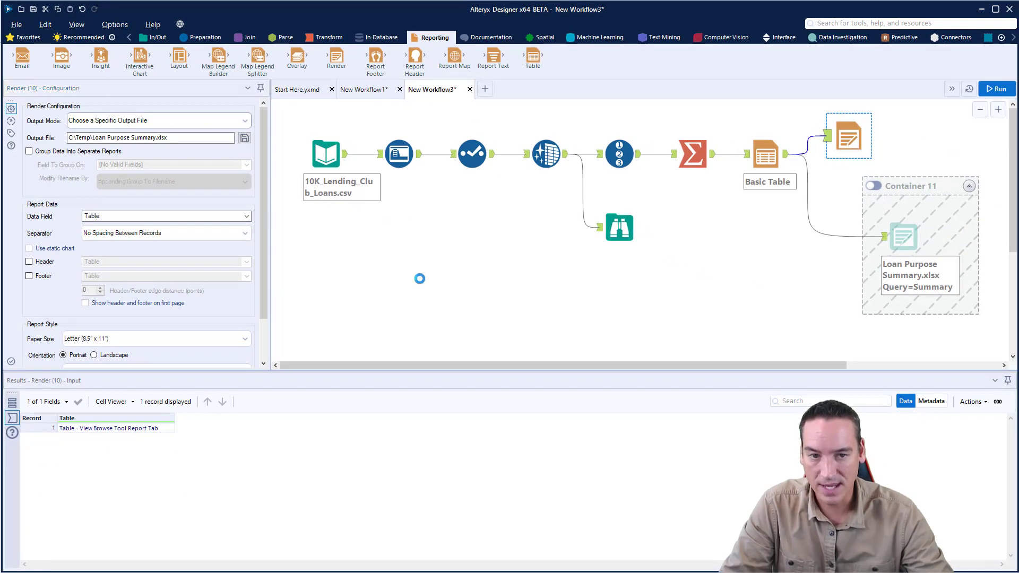
pyautogui.click(766, 155)
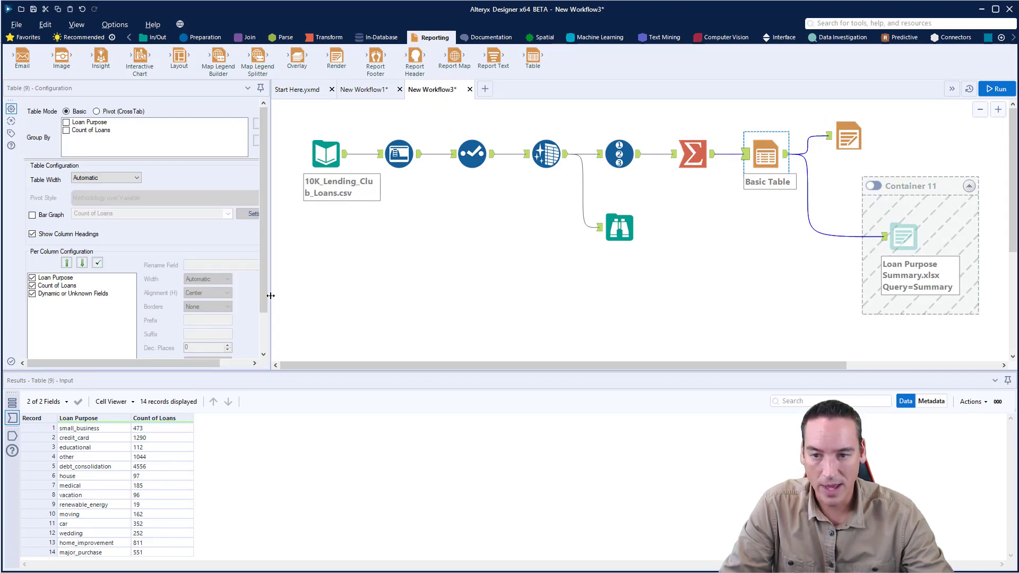
# Widen the configuration pane and review the Loan Purpose column's width options without changing them.
pyautogui.moveTo(272, 296); pyautogui.dragTo(288, 295)
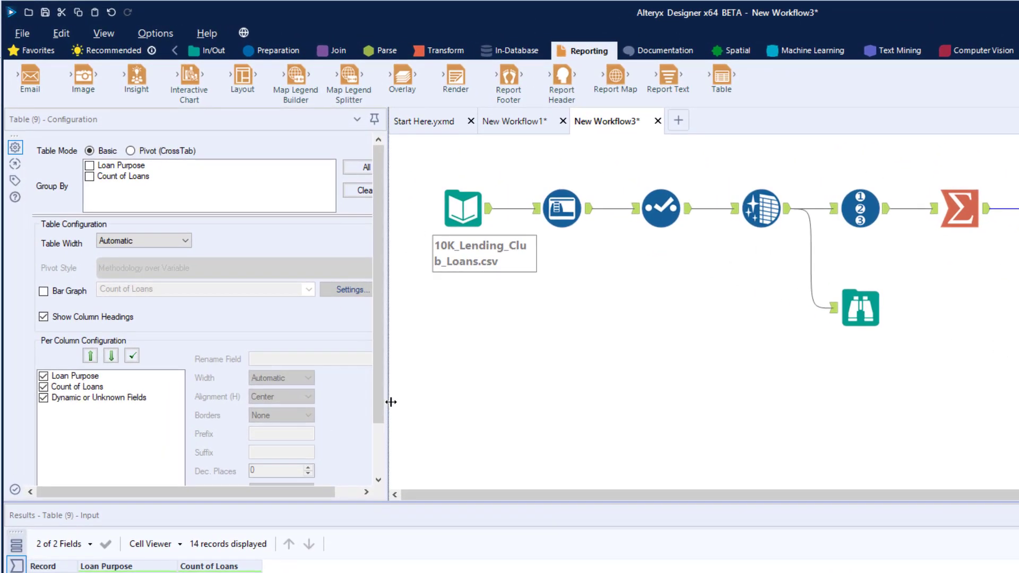
pyautogui.moveTo(391, 402); pyautogui.dragTo(431, 405)
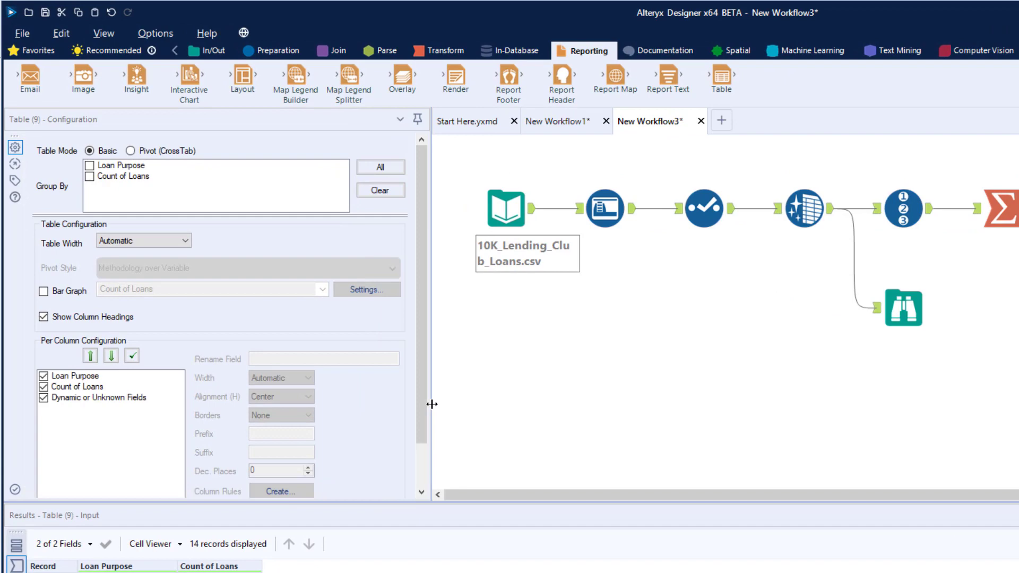
pyautogui.click(74, 377)
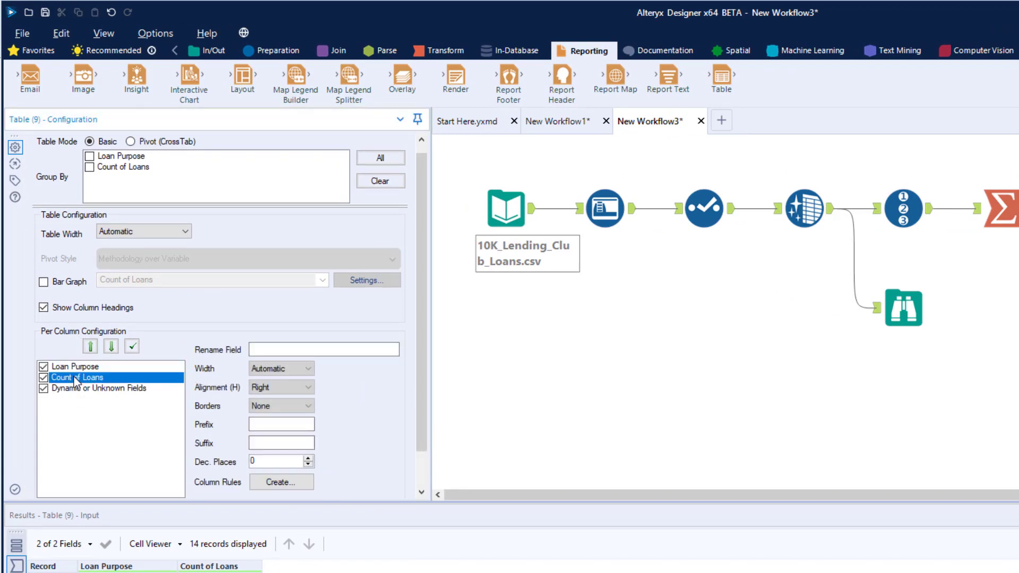
pyautogui.click(79, 368)
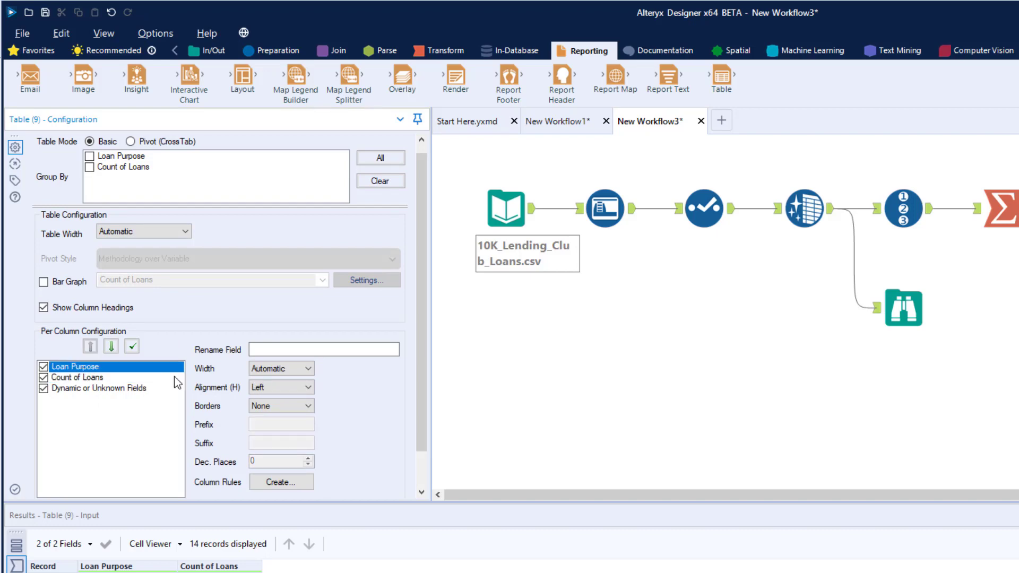
pyautogui.click(338, 342)
pyautogui.click(290, 369)
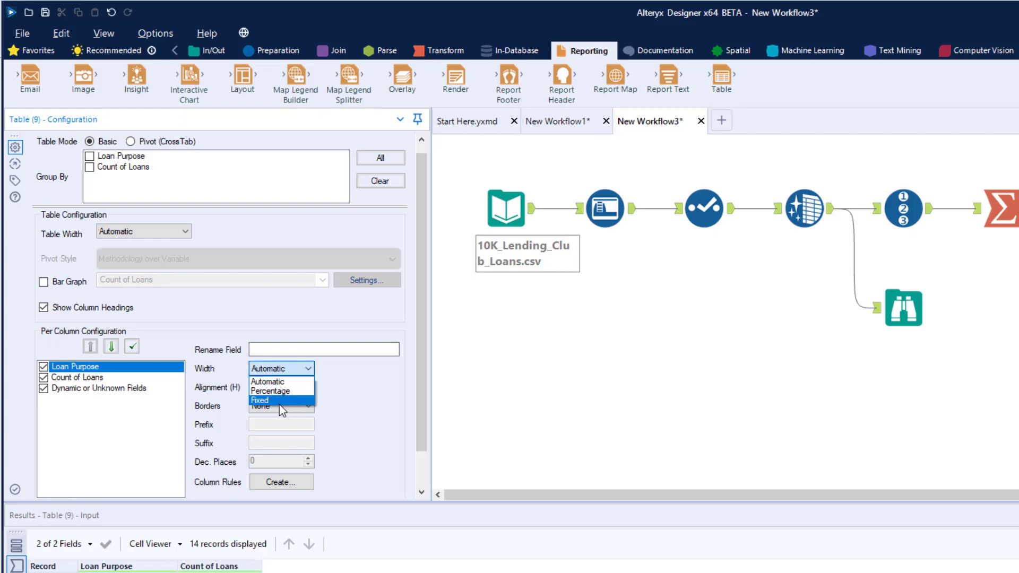
pyautogui.click(361, 393)
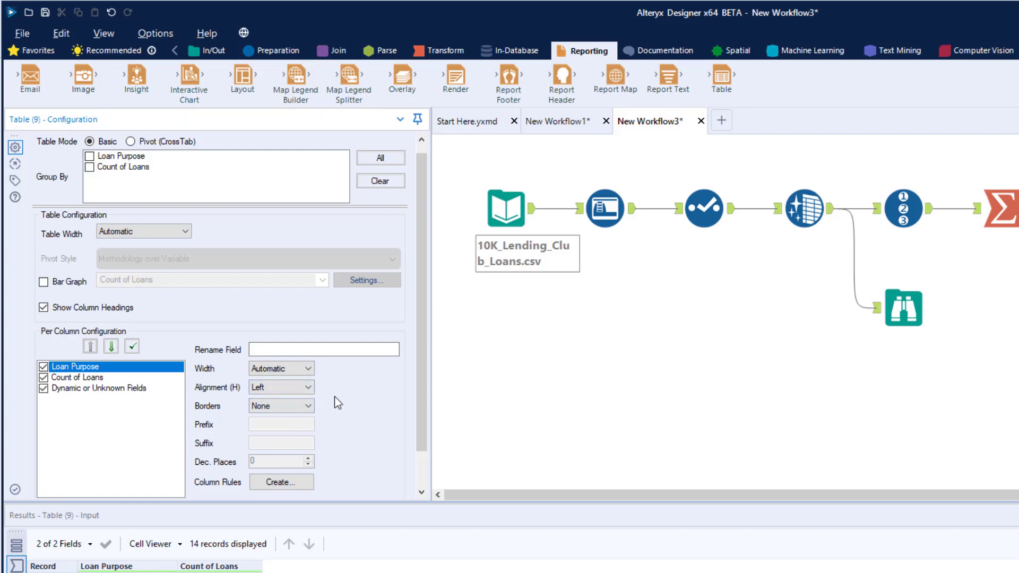
# Set the Count of Loans column's horizontal alignment to Center.
pyautogui.click(88, 377)
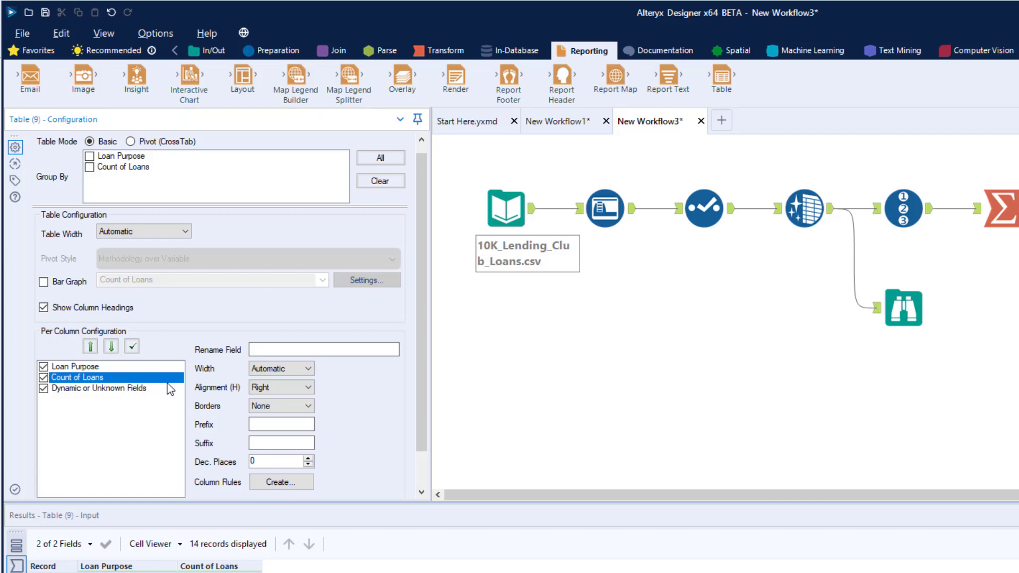
pyautogui.click(282, 388)
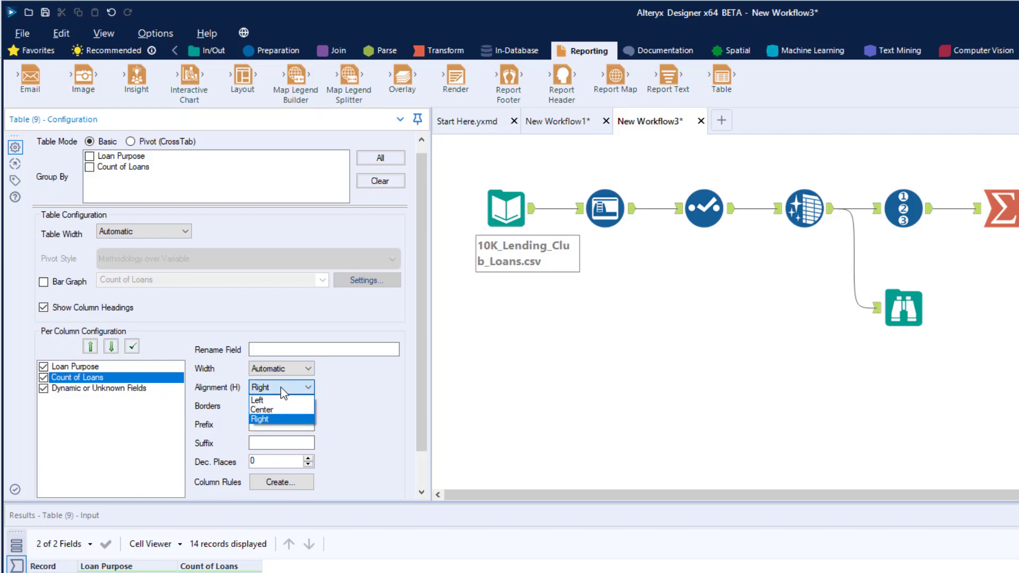
pyautogui.click(275, 407)
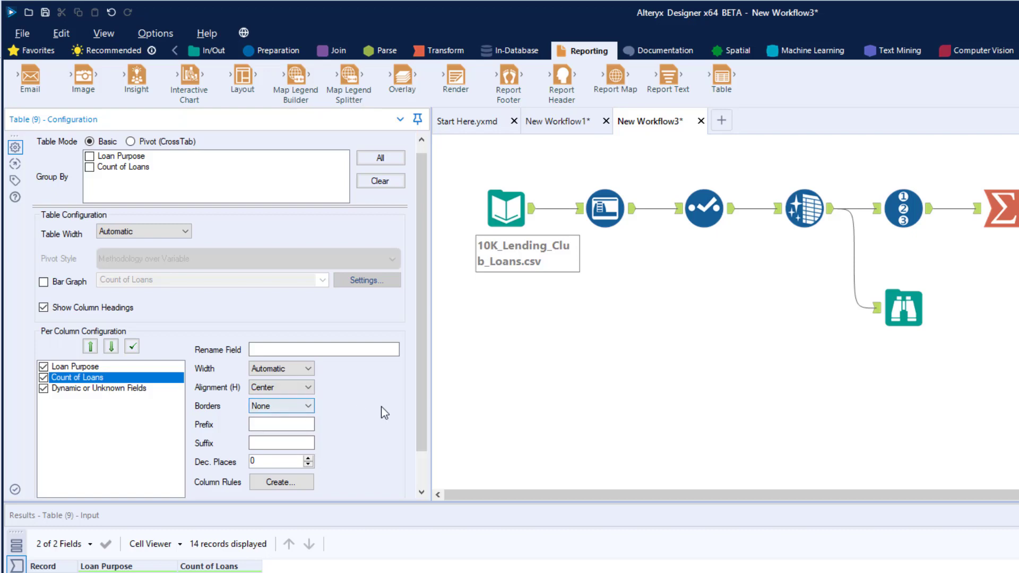
pyautogui.scroll(-1, 385, 411)
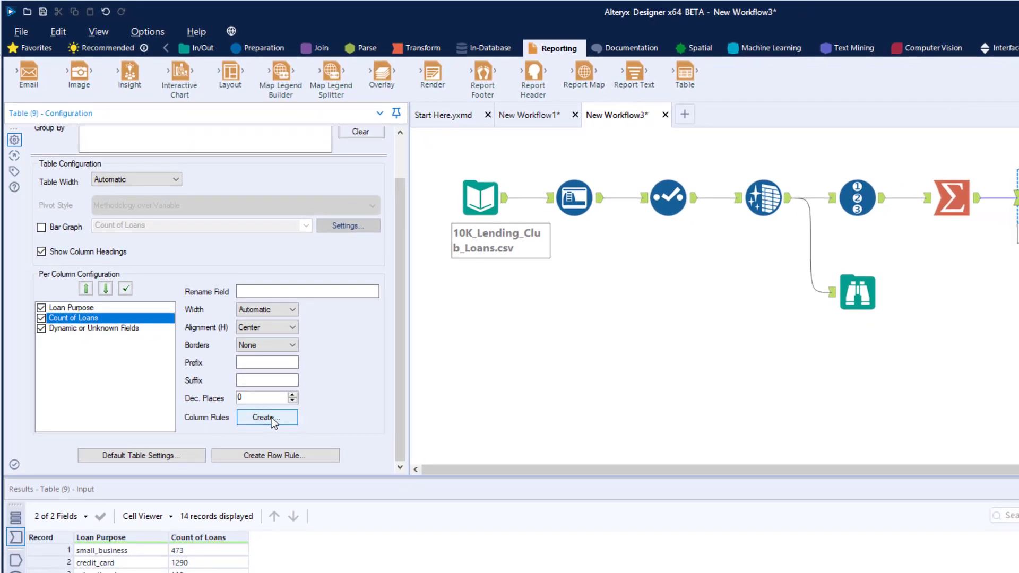
# Create a '> 1000 Rule' for Count of Loans that applies when the value is >= 1000.
pyautogui.click(267, 417)
pyautogui.moveTo(570, 197); pyautogui.dragTo(421, 205)
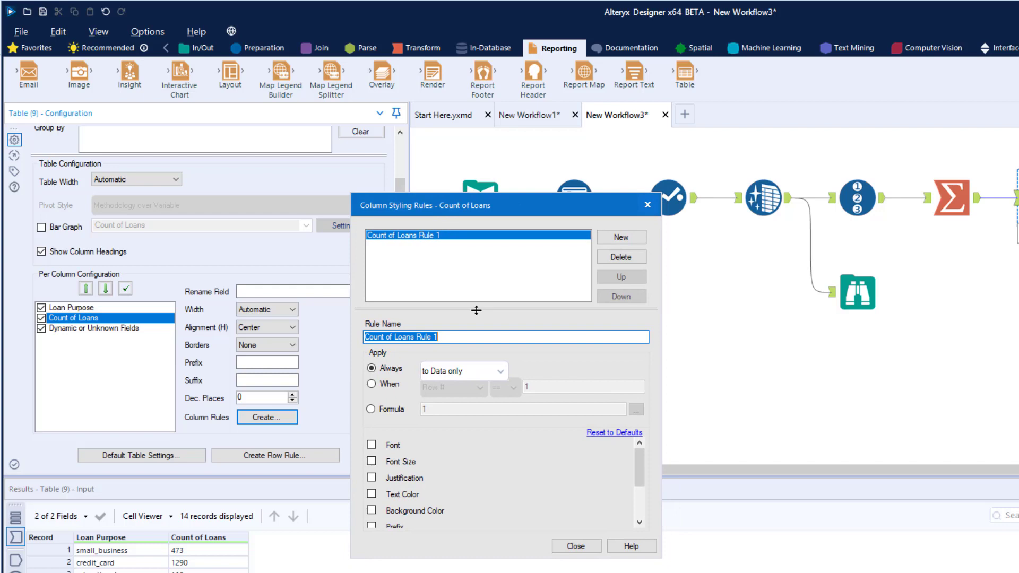
pyautogui.write('>')
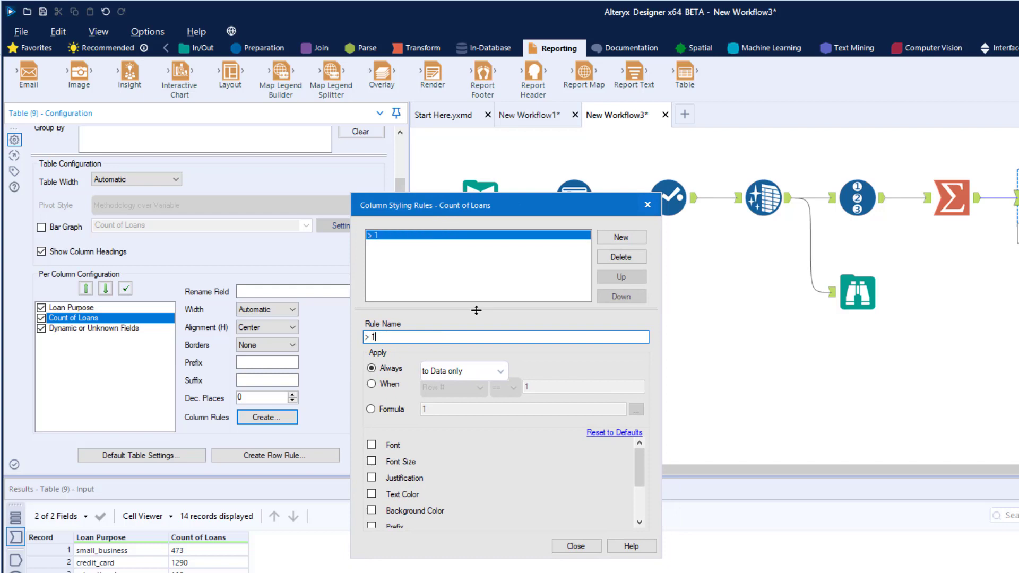
pyautogui.write(' 1000 Rule')
pyautogui.click(386, 385)
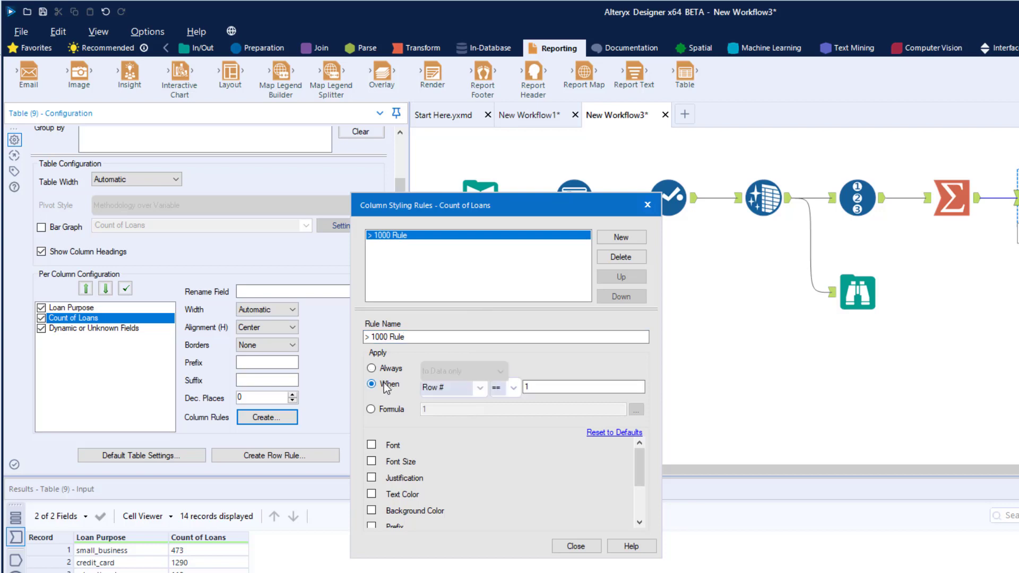
pyautogui.click(481, 388)
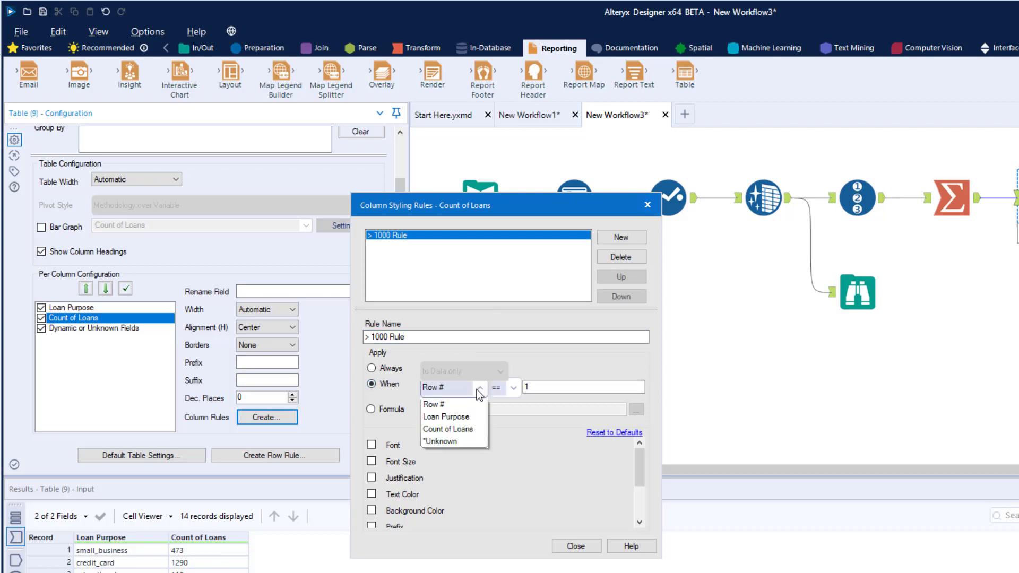
pyautogui.click(448, 429)
pyautogui.click(513, 388)
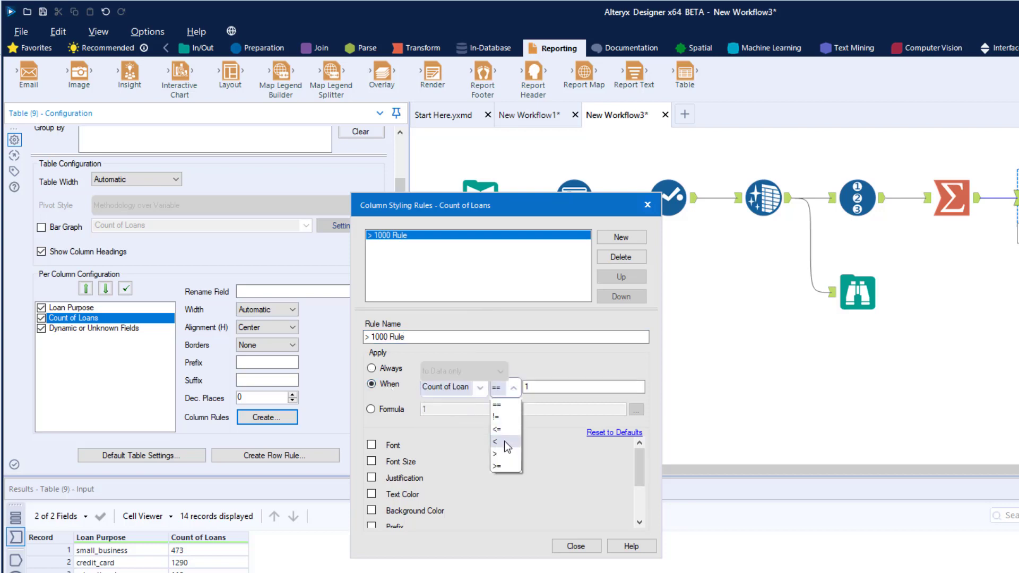
pyautogui.click(505, 466)
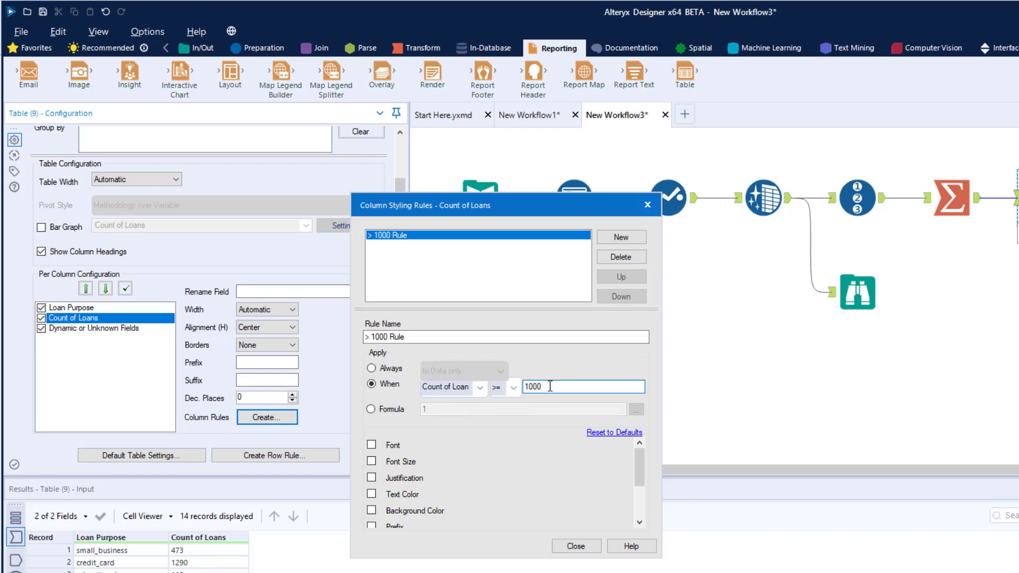
# Enable font and text colour styling with Red text, then close the column rules.
pyautogui.click(372, 445)
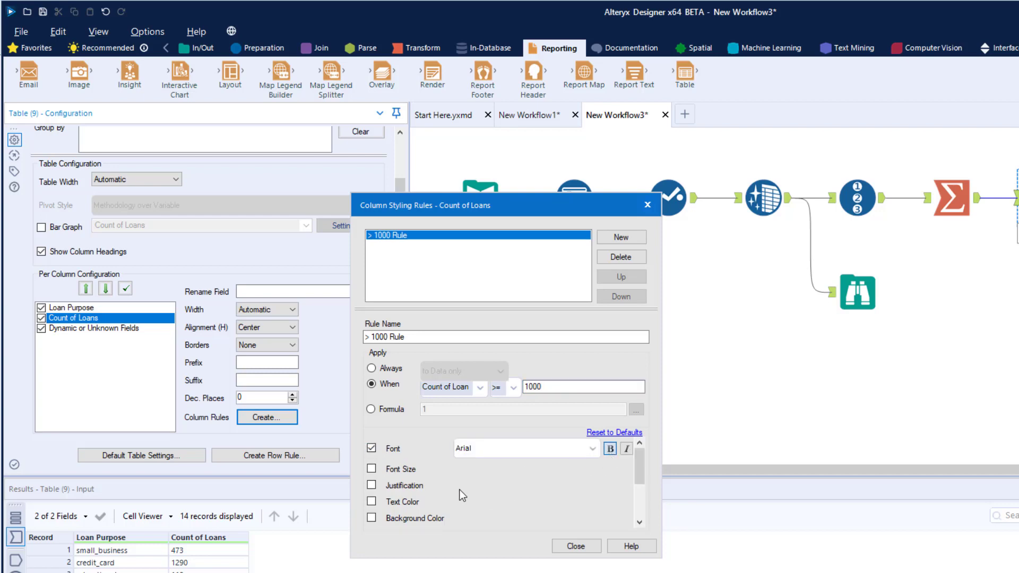
pyautogui.click(372, 501)
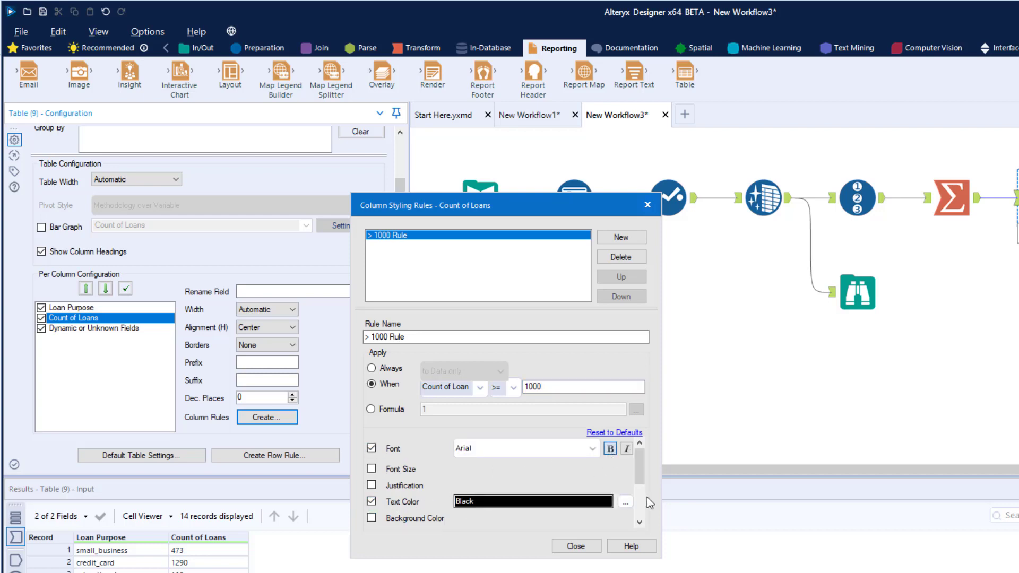
pyautogui.click(626, 503)
pyautogui.click(515, 301)
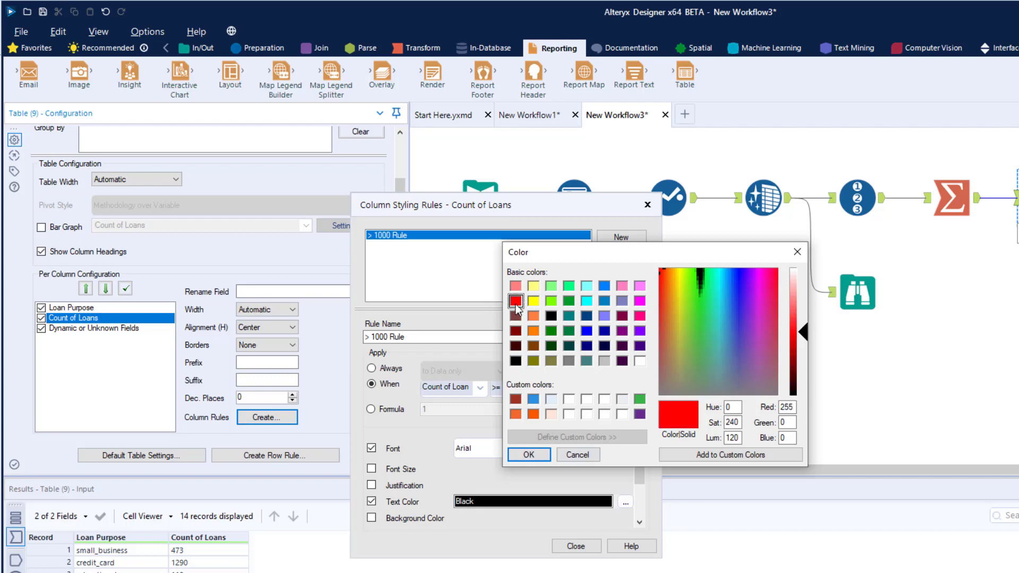
pyautogui.click(532, 458)
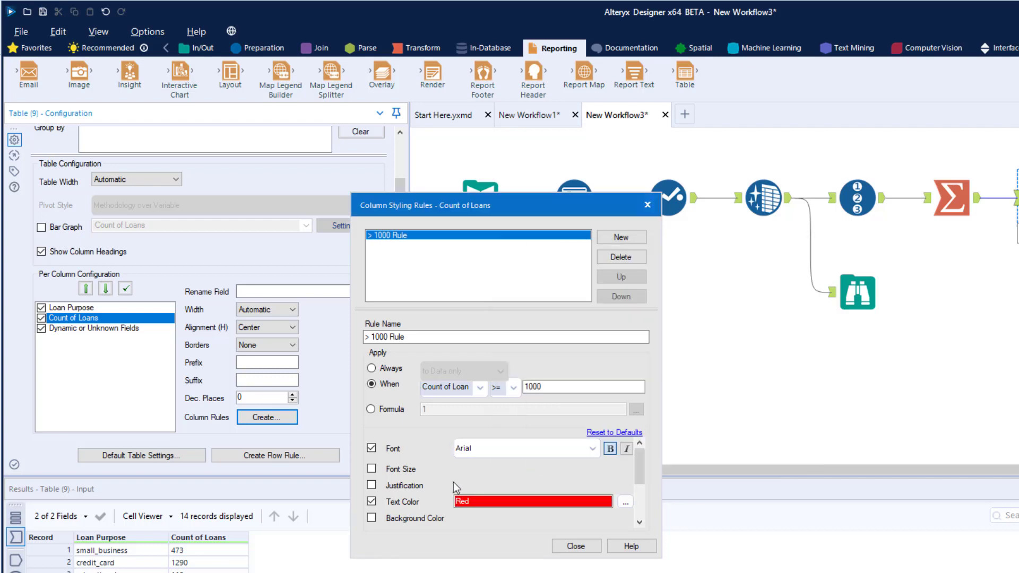
pyautogui.click(578, 550)
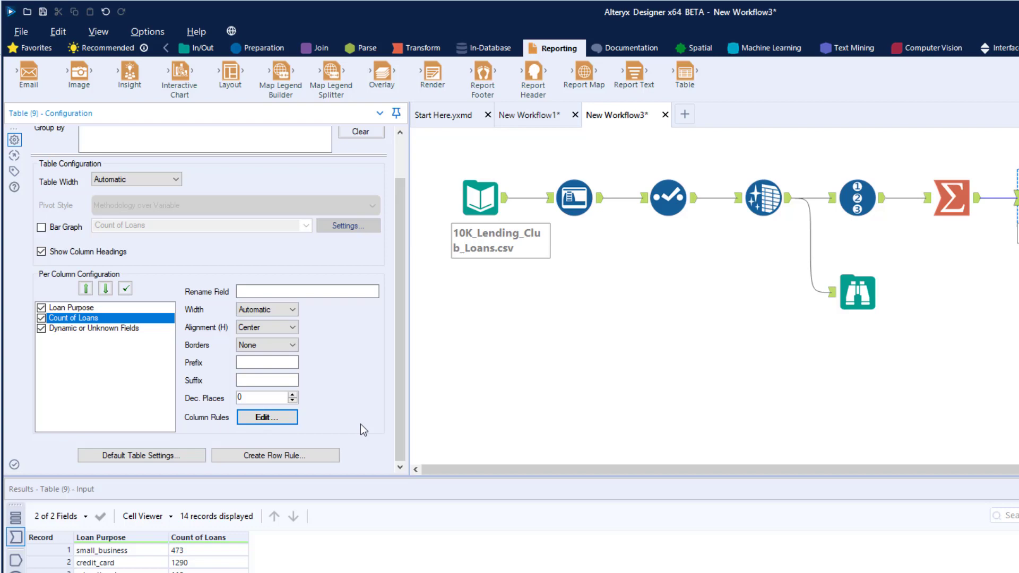
# In Default Table Settings, set the header text colour to white and the background to teal.
pyautogui.click(136, 457)
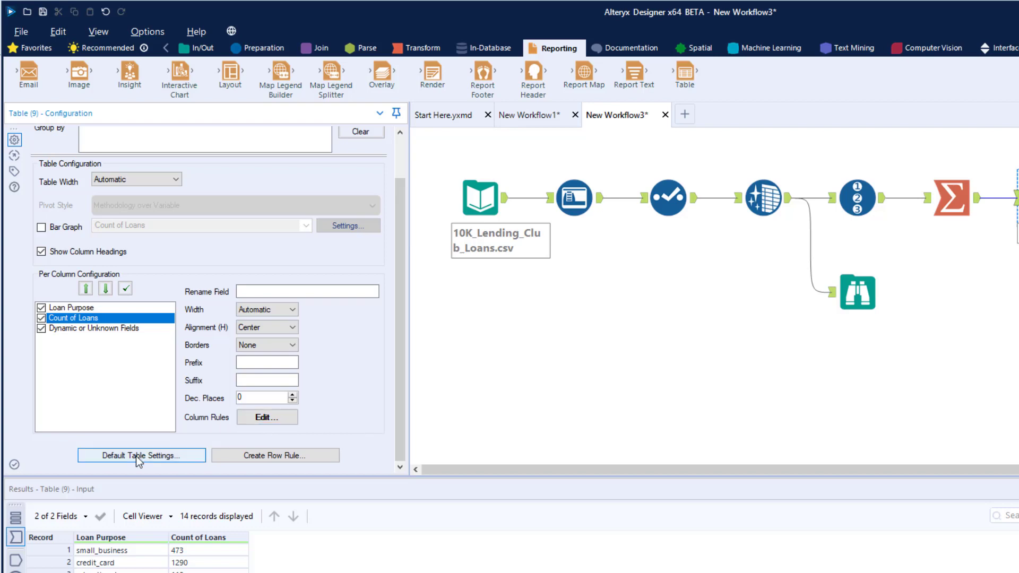
pyautogui.moveTo(610, 269); pyautogui.dragTo(524, 254)
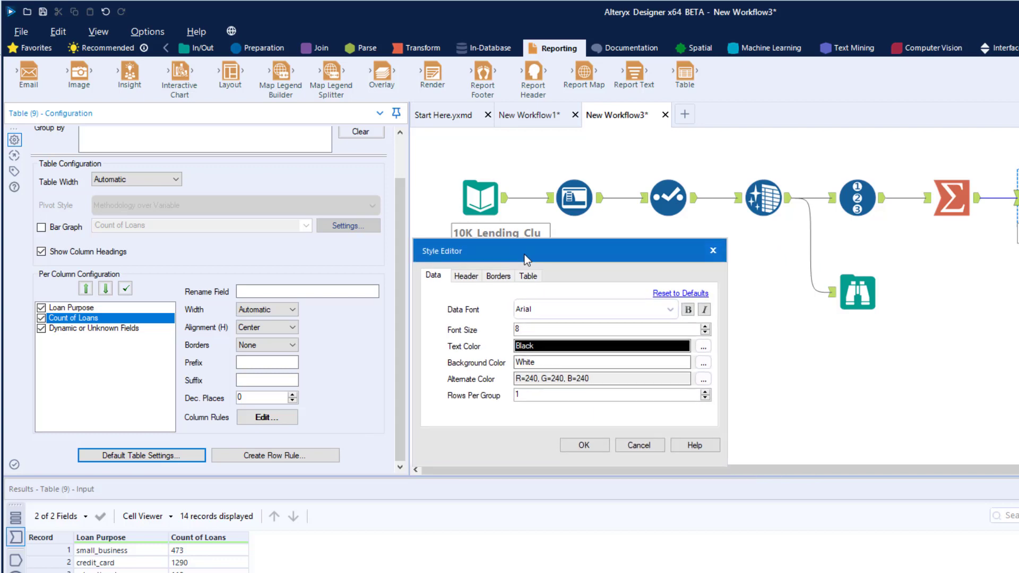
pyautogui.click(466, 275)
pyautogui.click(704, 348)
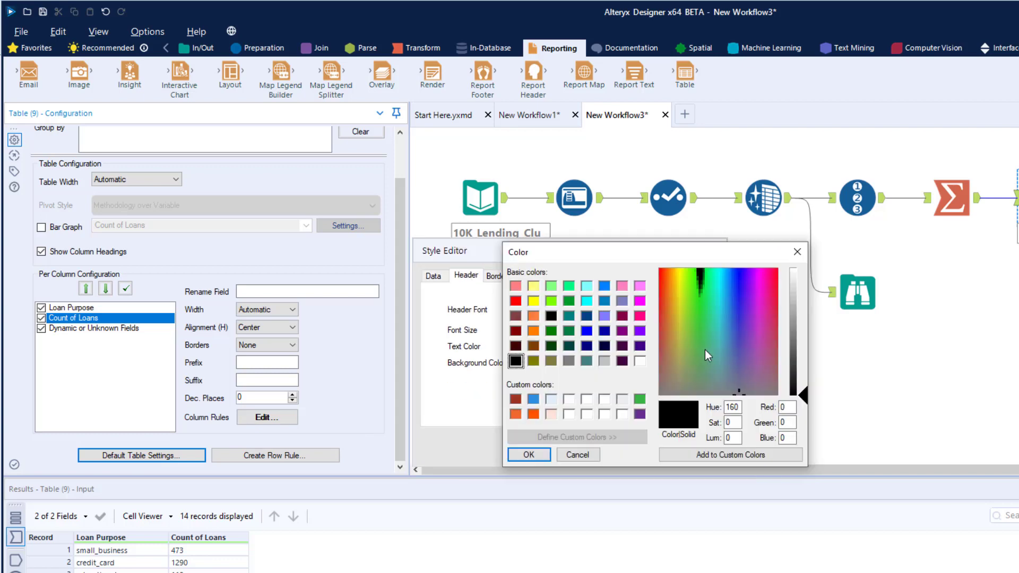
pyautogui.click(588, 362)
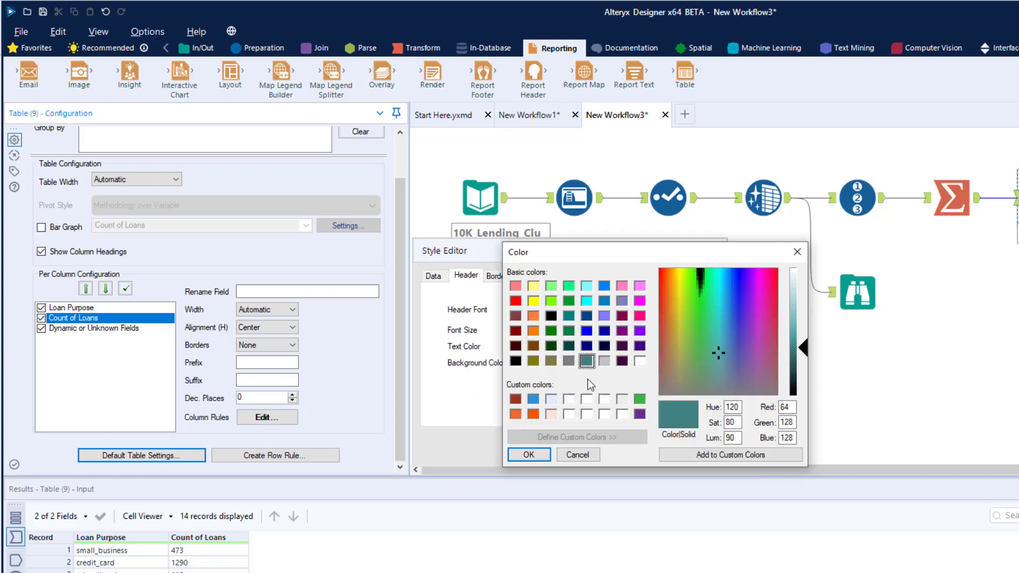
pyautogui.click(534, 455)
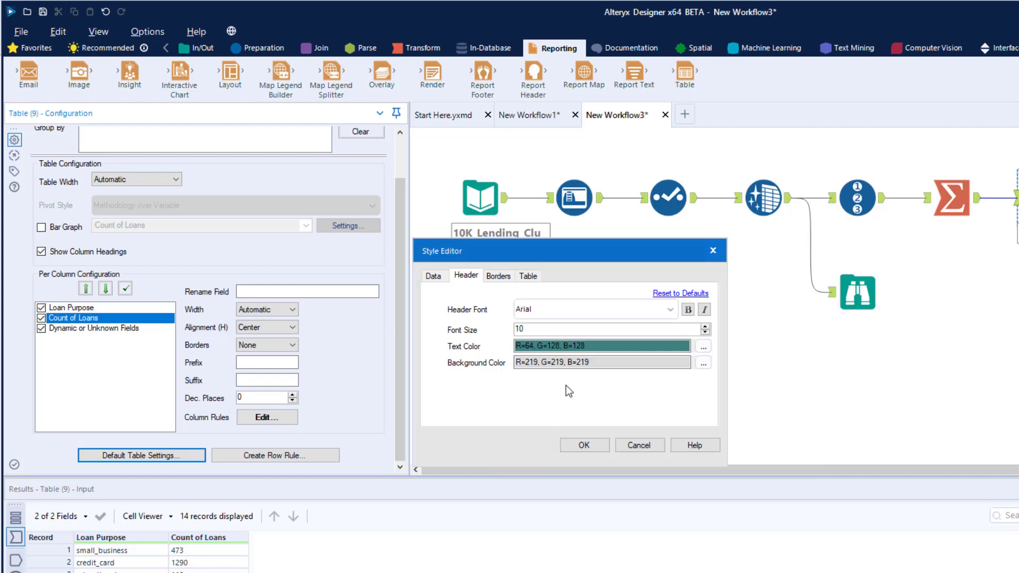
pyautogui.click(704, 363)
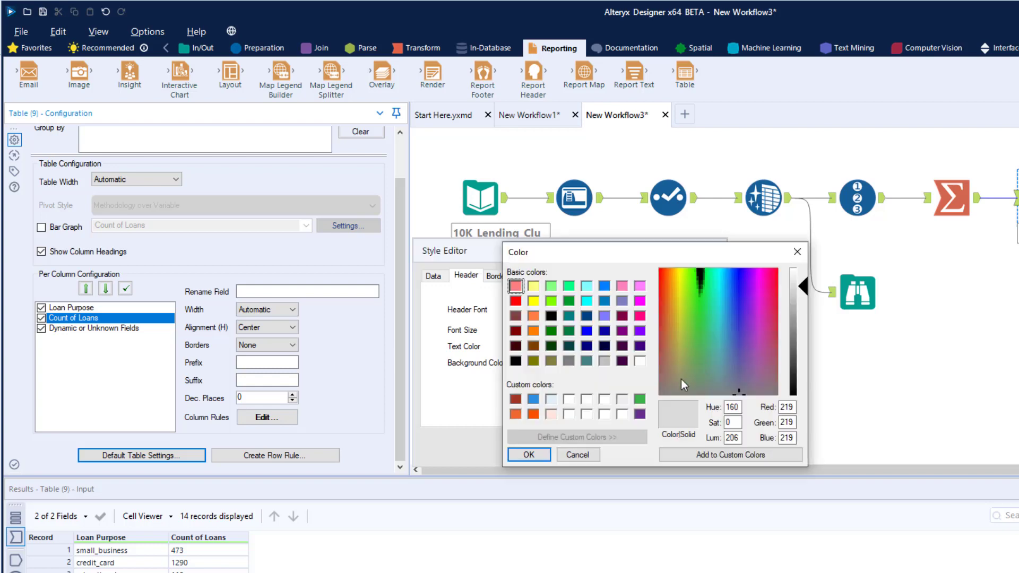
pyautogui.click(587, 362)
pyautogui.click(545, 455)
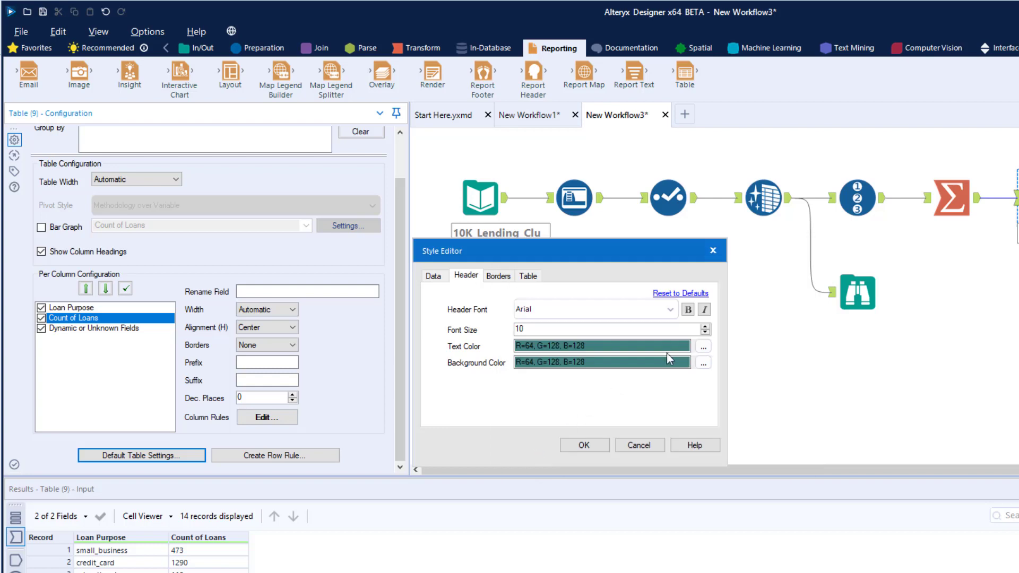
pyautogui.click(683, 346)
pyautogui.click(640, 361)
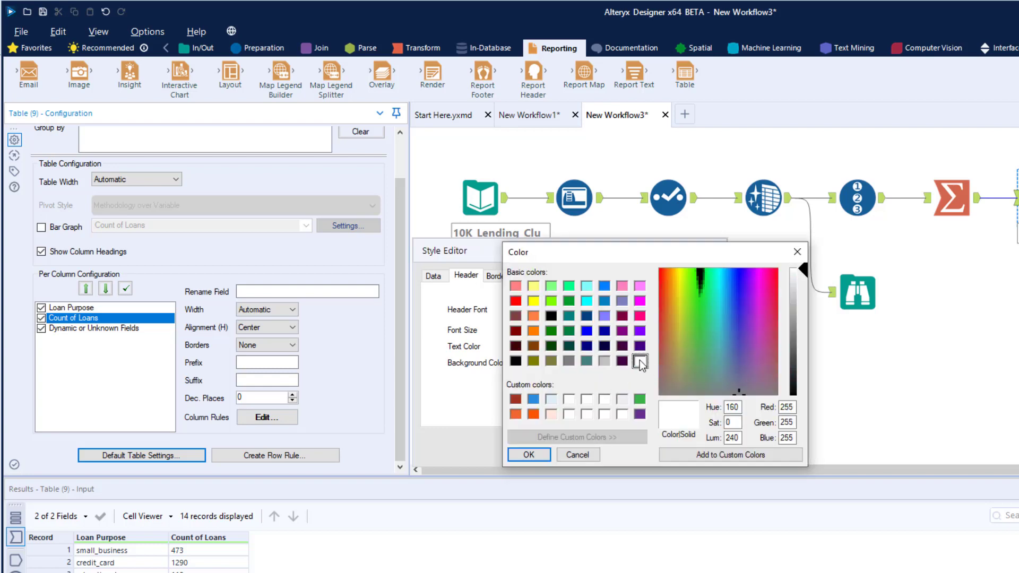
pyautogui.click(534, 455)
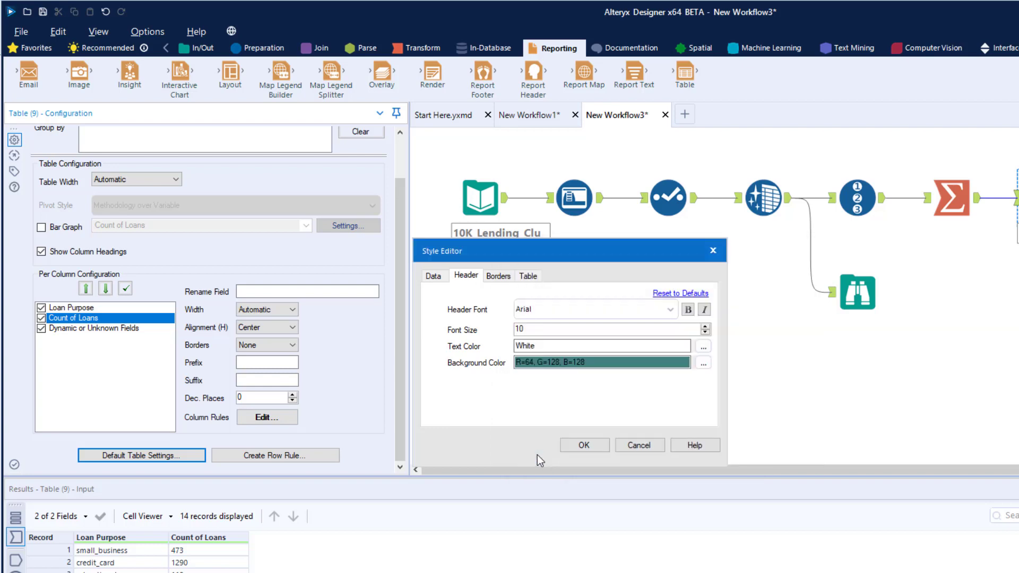
# Make the header font 12-point bold and review the Borders and Table tabs.
pyautogui.click(705, 326)
pyautogui.click(705, 326)
pyautogui.click(689, 314)
pyautogui.click(501, 277)
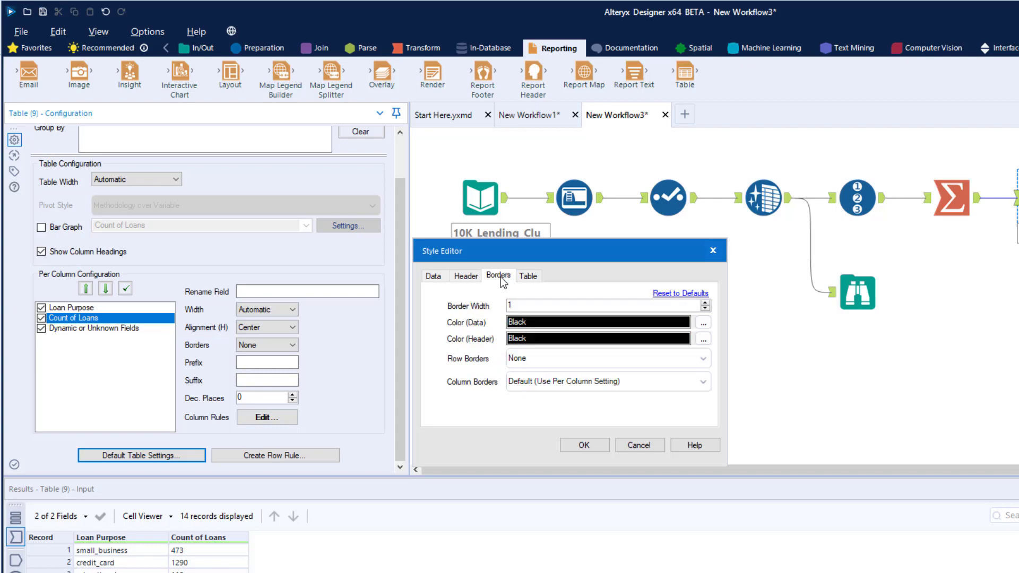
pyautogui.click(528, 277)
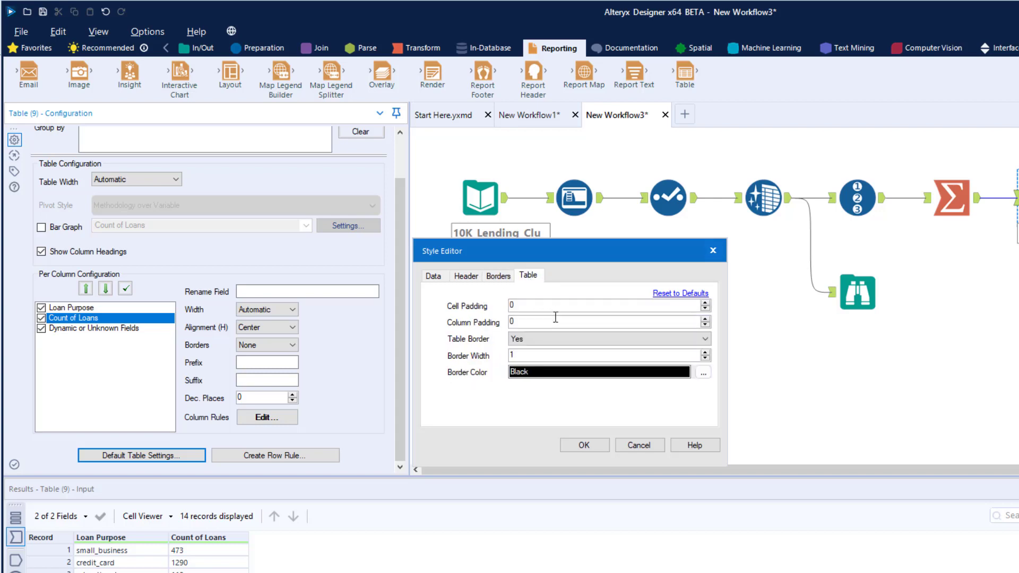
pyautogui.click(434, 277)
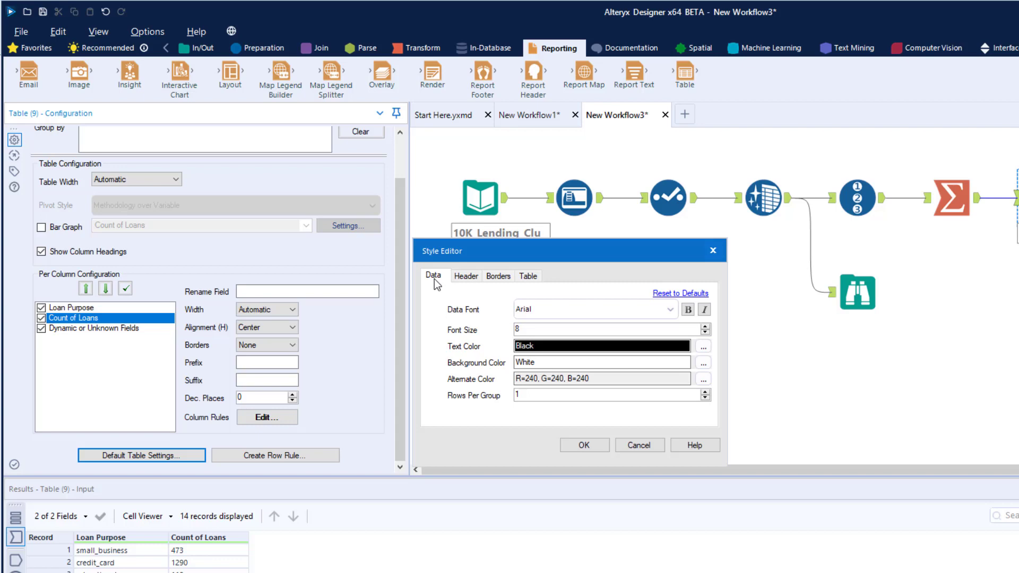
# Apply the default table style and create a row rule, switching it between When and Always.
pyautogui.click(583, 448)
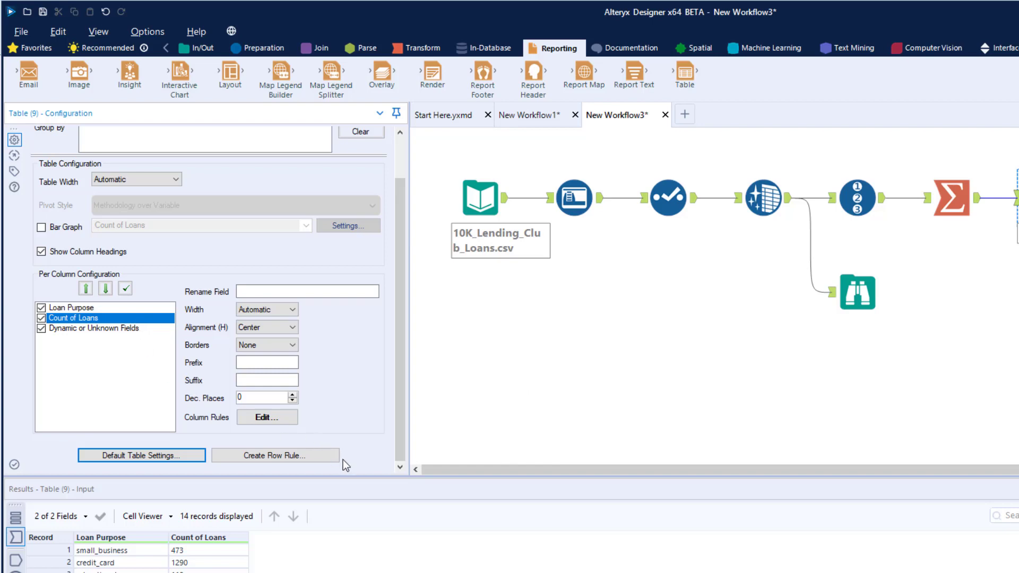
pyautogui.click(282, 457)
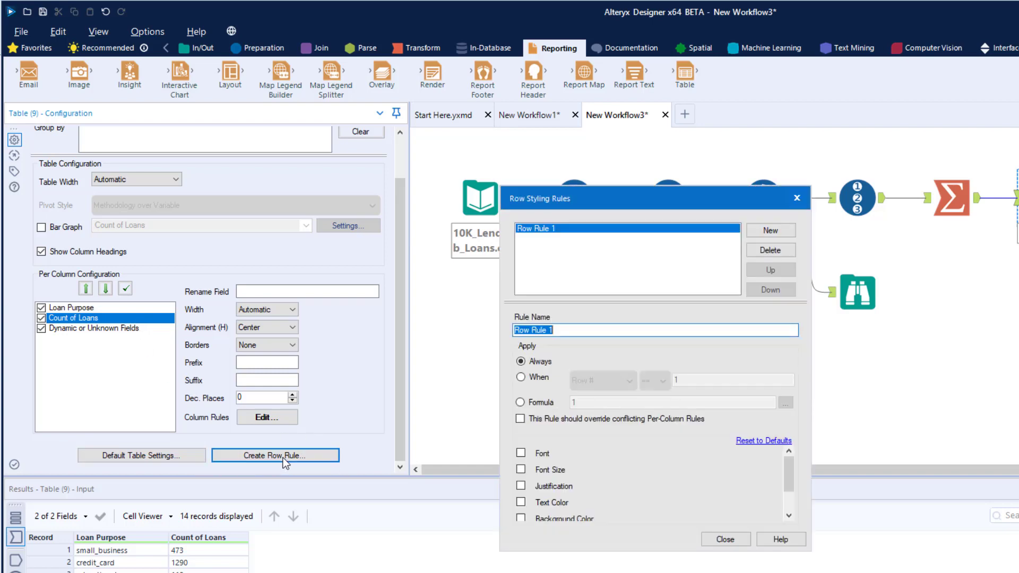
pyautogui.click(545, 380)
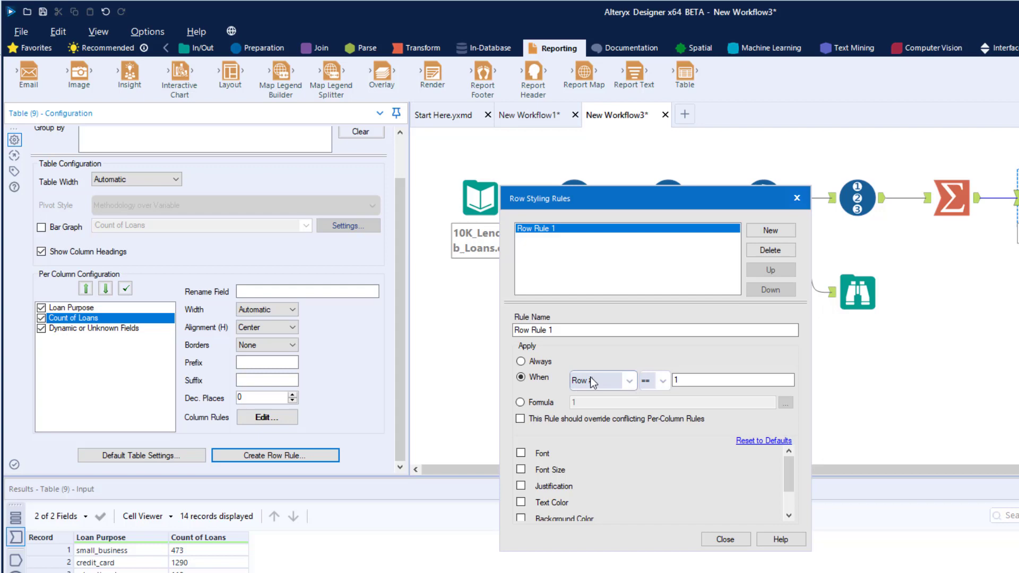
pyautogui.click(547, 361)
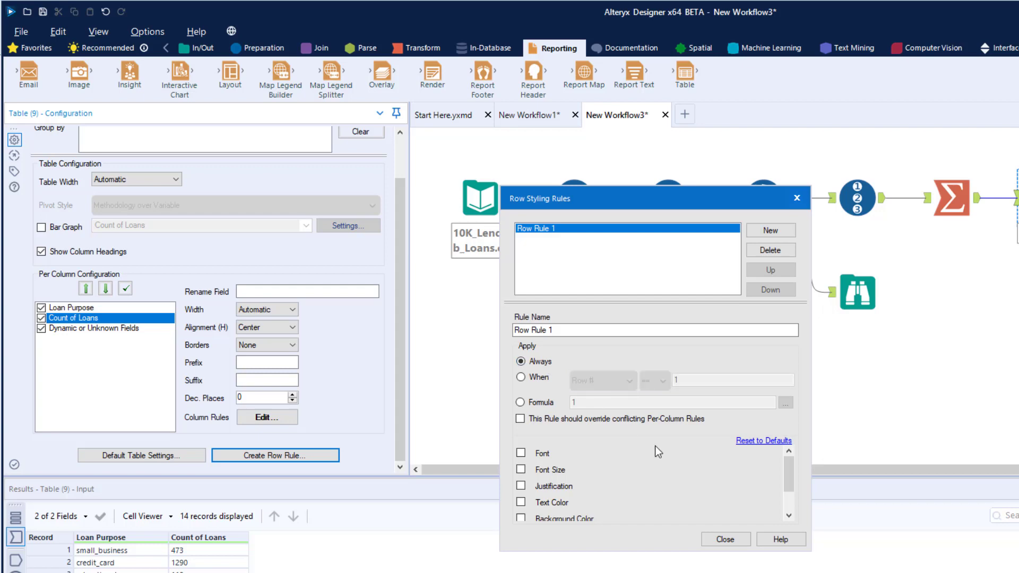
pyautogui.click(734, 541)
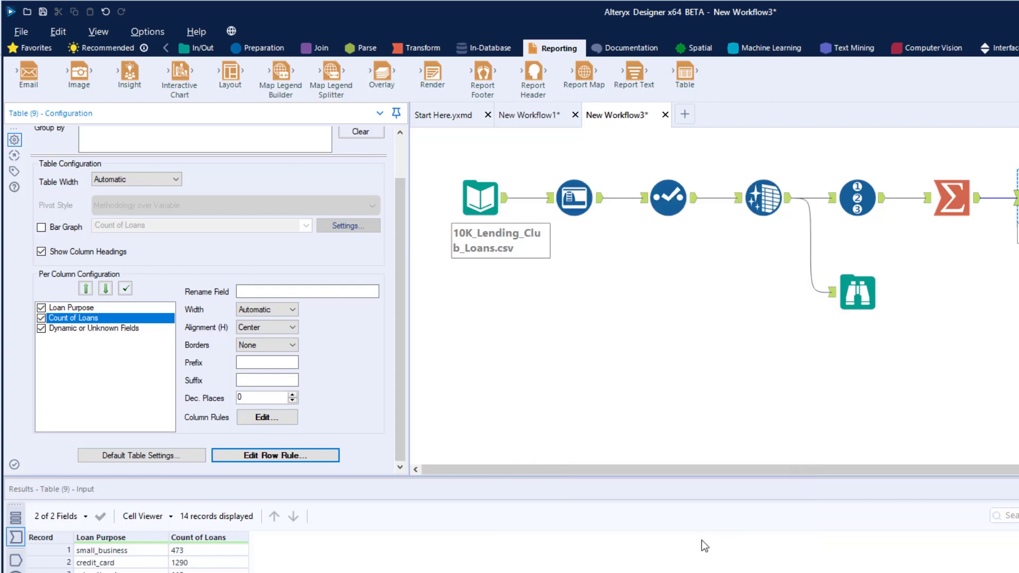
# Delete the row rule so no row styling rule remains.
pyautogui.click(275, 460)
pyautogui.click(770, 250)
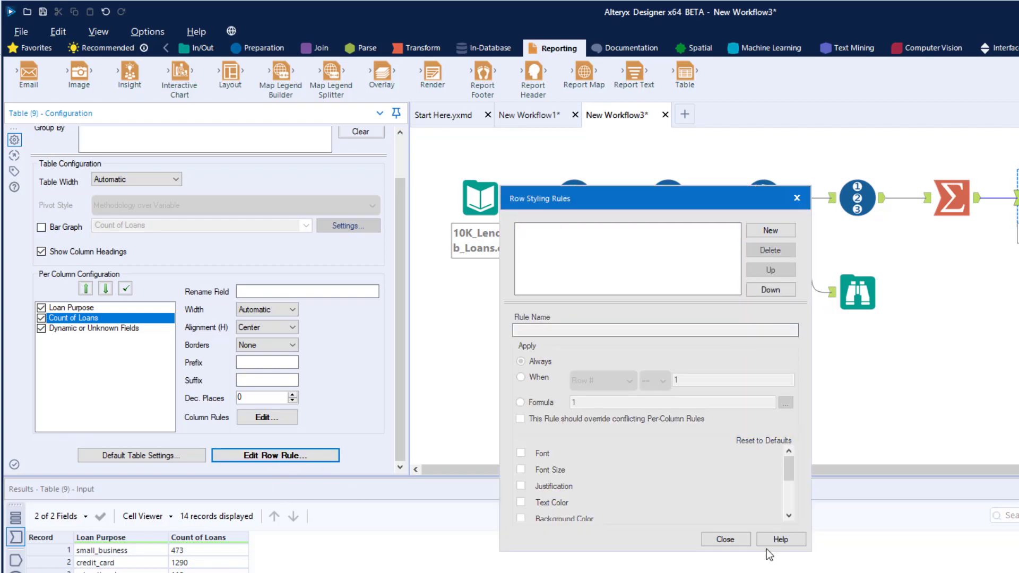
pyautogui.click(726, 540)
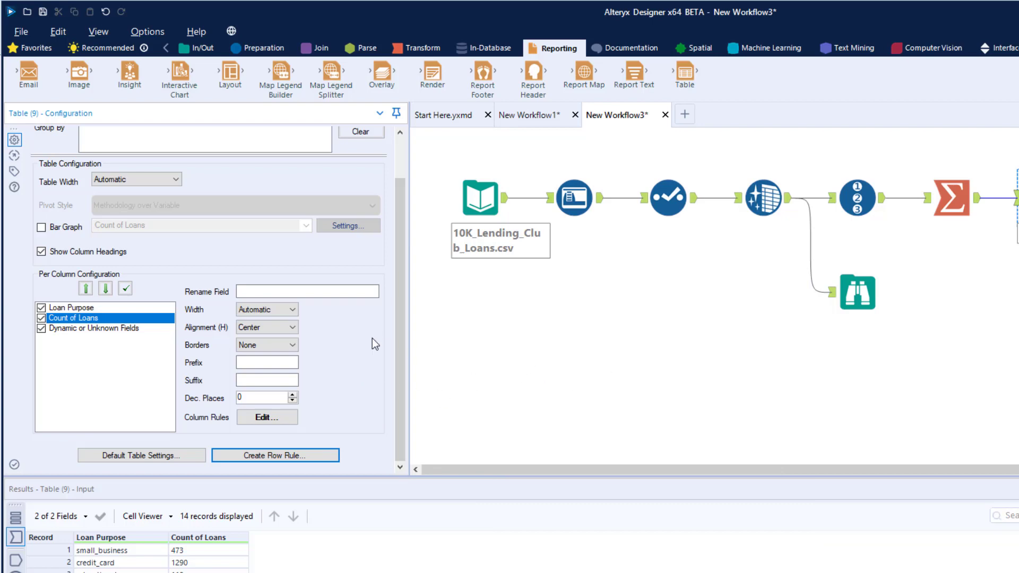
# Run the workflow and open the rendered C:\Temp\Loan Purpose Summary.xlsx from Results.
pyautogui.scroll(2, 371, 344)
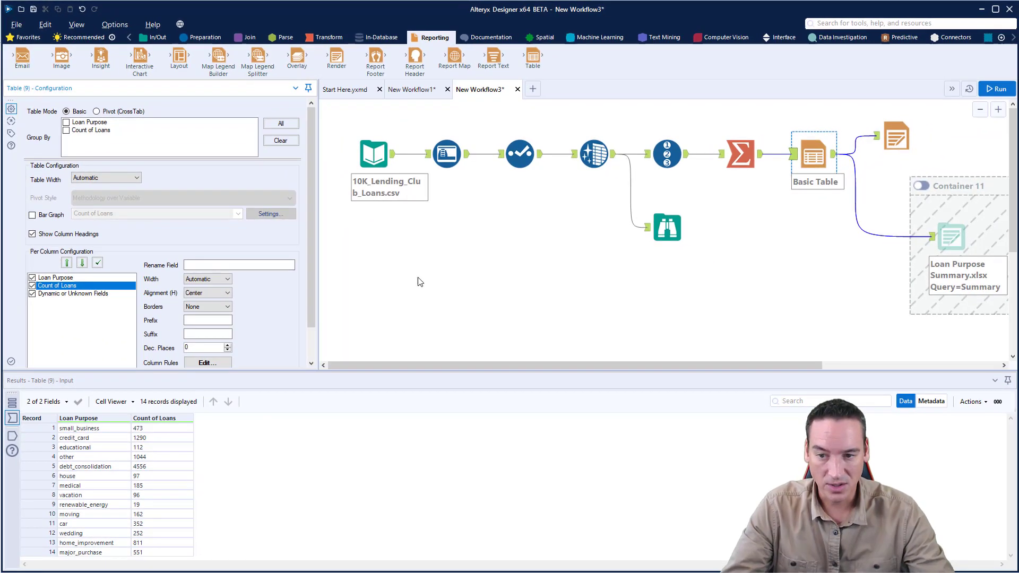
pyautogui.click(533, 358)
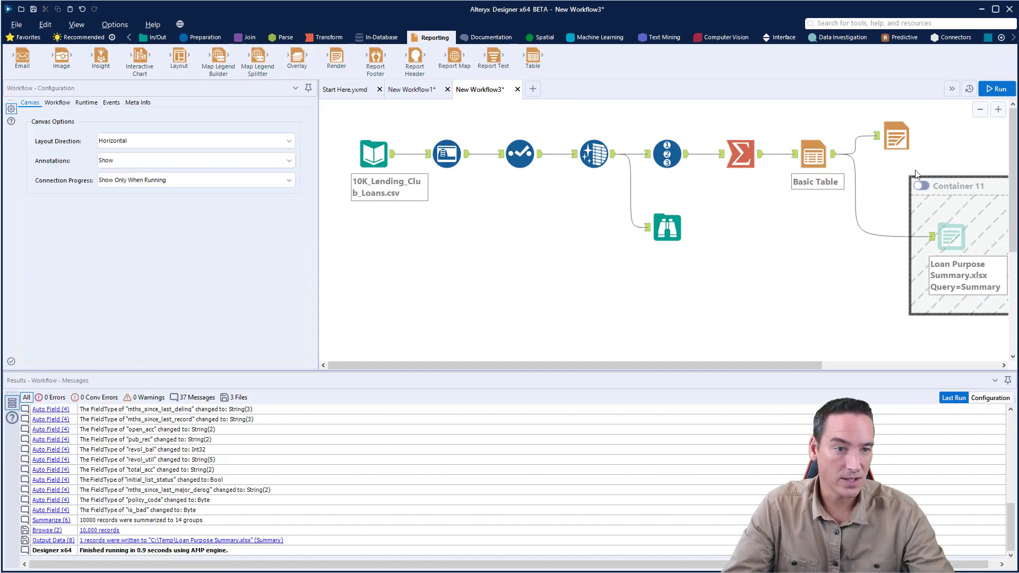
pyautogui.click(997, 89)
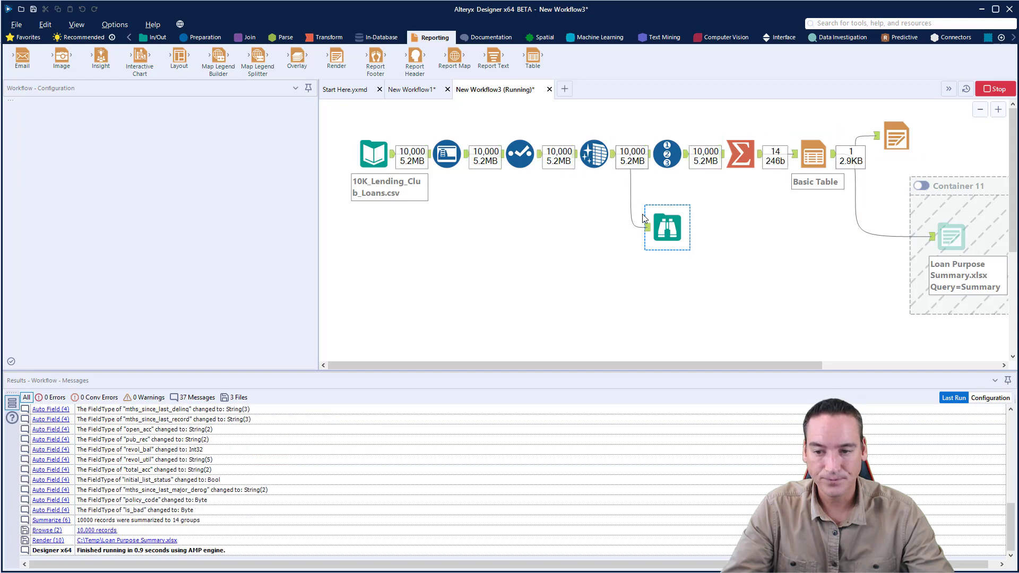
pyautogui.click(578, 314)
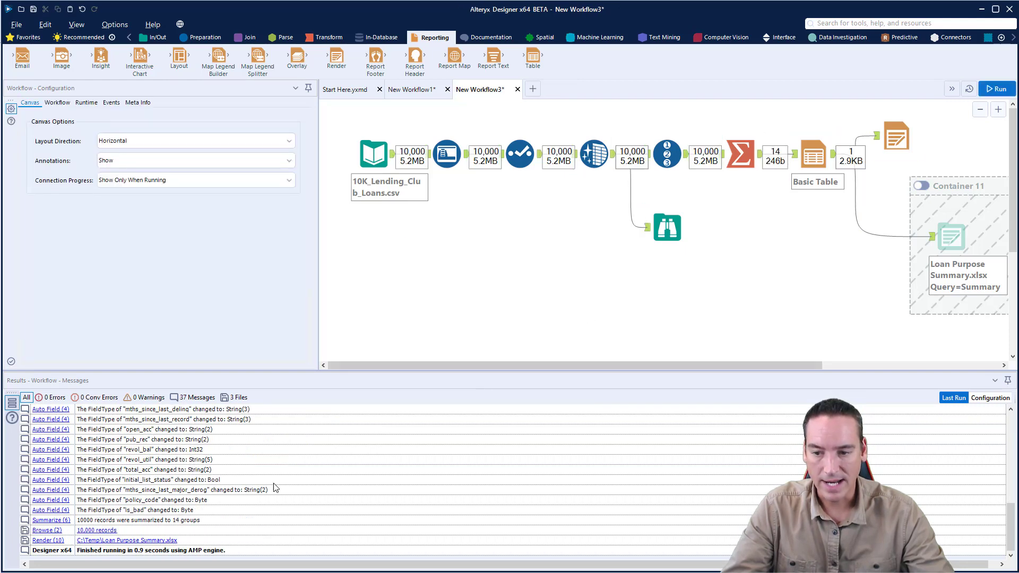
pyautogui.click(140, 540)
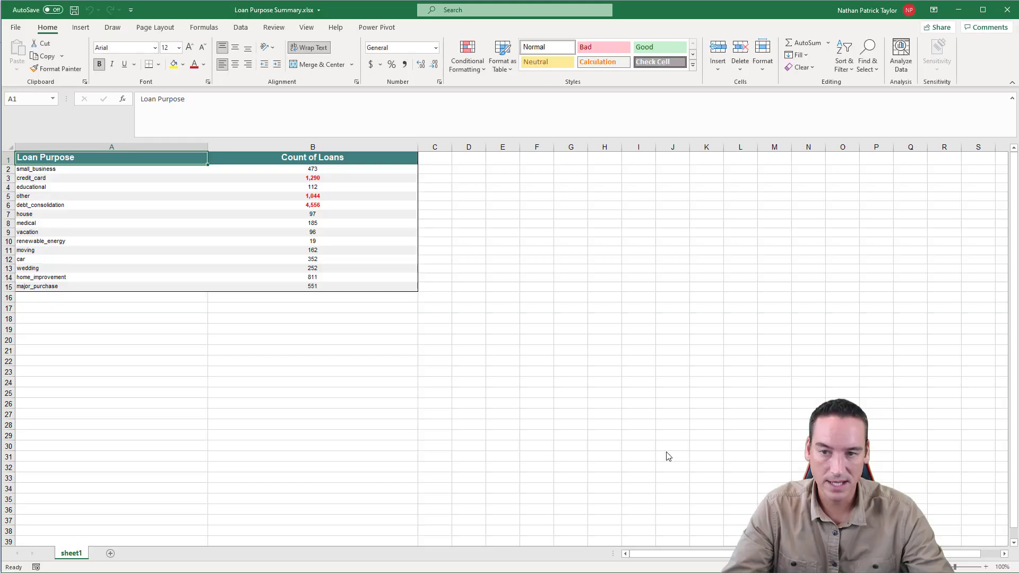
pyautogui.click(308, 372)
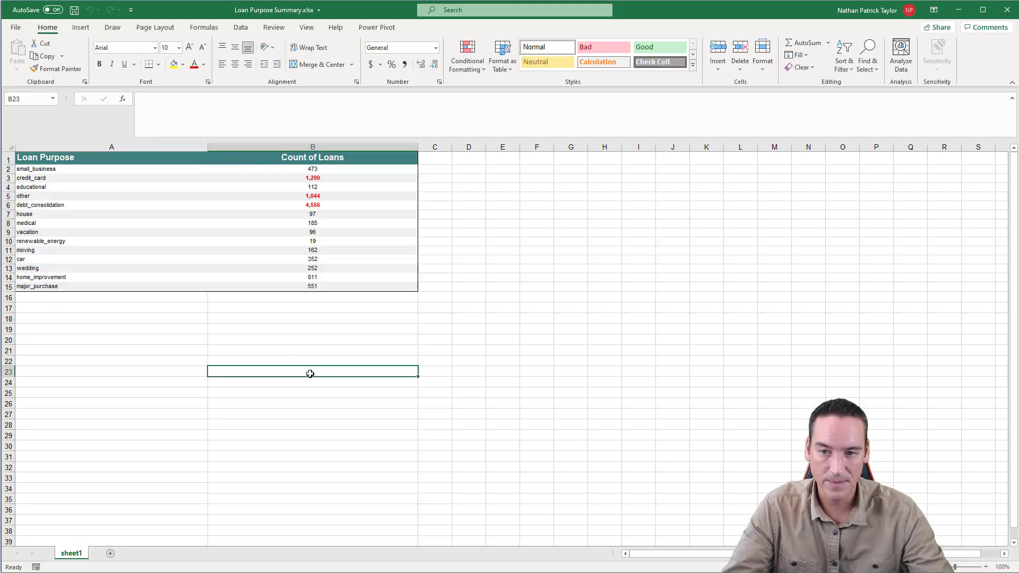
pyautogui.click(68, 159)
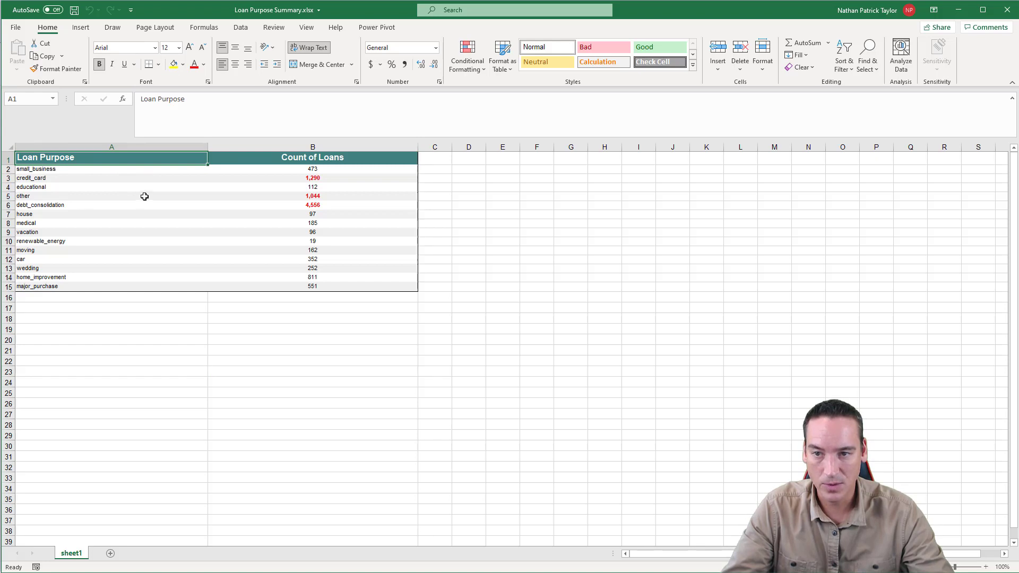
pyautogui.click(225, 215)
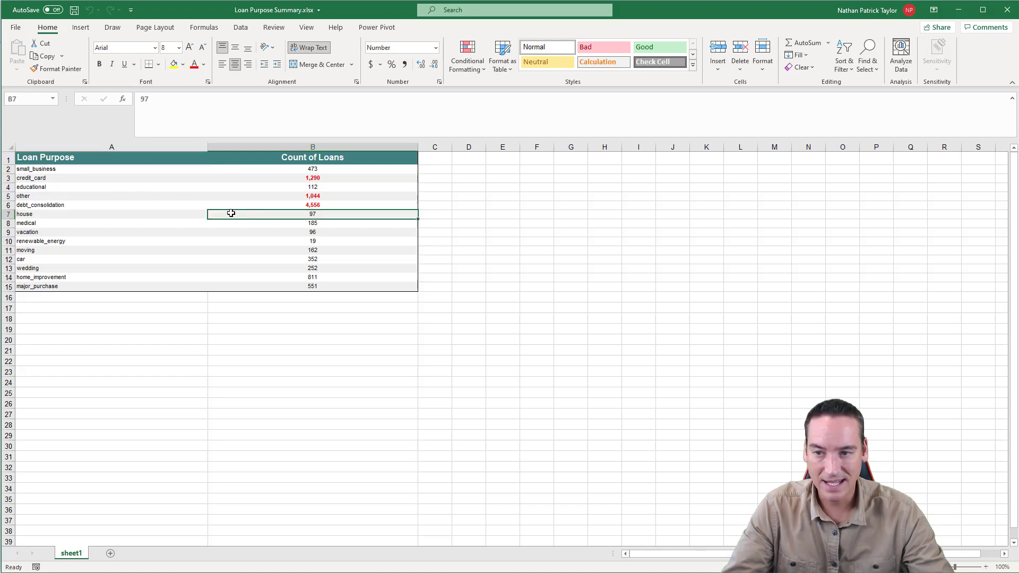
pyautogui.click(278, 206)
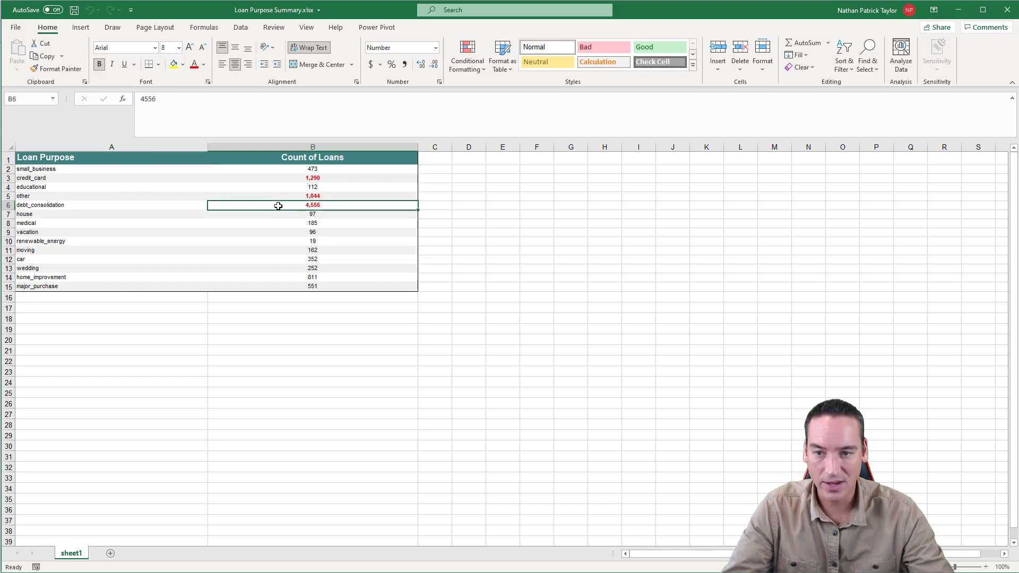
pyautogui.click(282, 196)
pyautogui.click(280, 179)
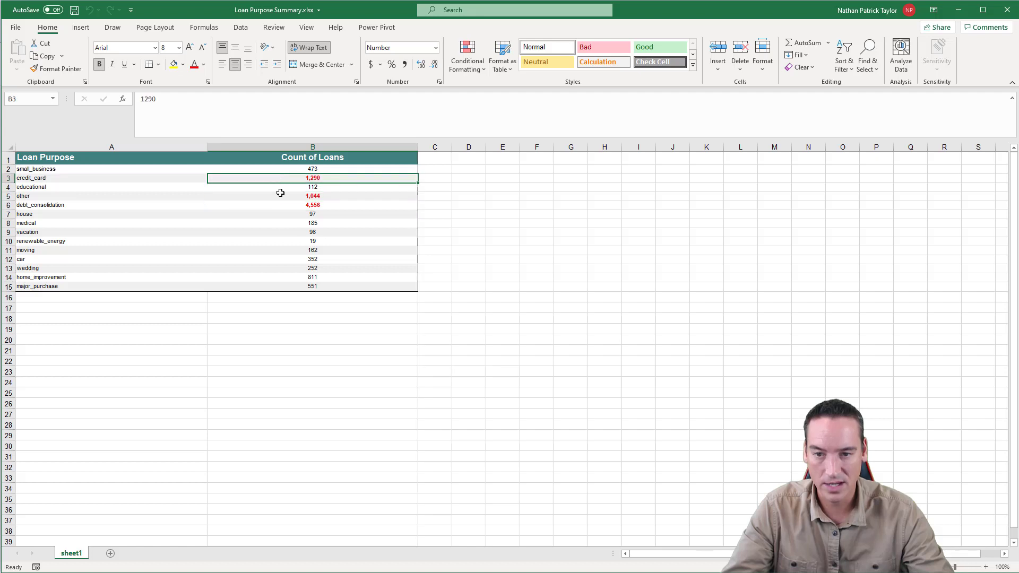
pyautogui.click(276, 240)
pyautogui.click(274, 268)
pyautogui.moveTo(273, 287); pyautogui.dragTo(95, 160)
pyautogui.click(168, 248)
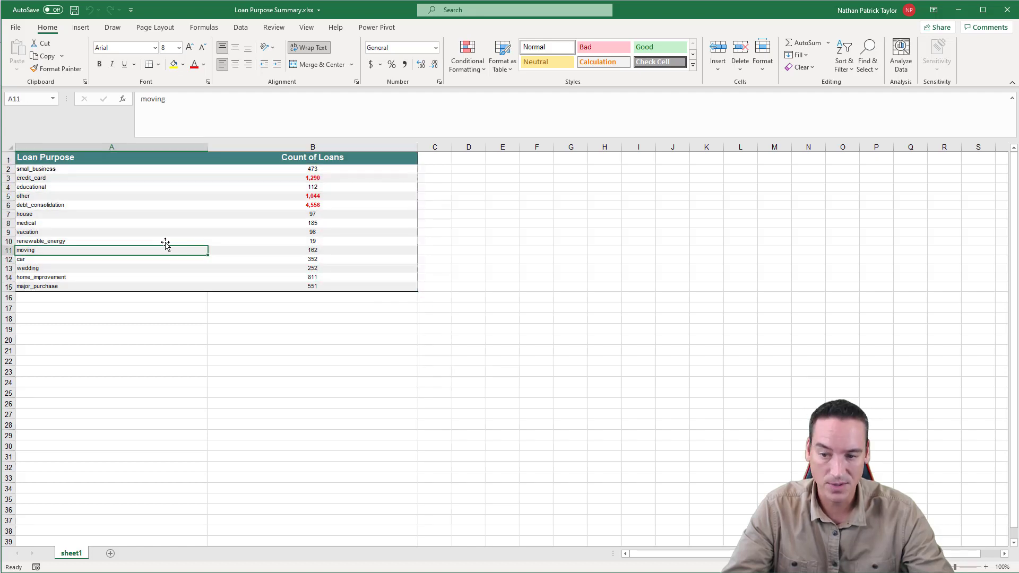
pyautogui.click(146, 206)
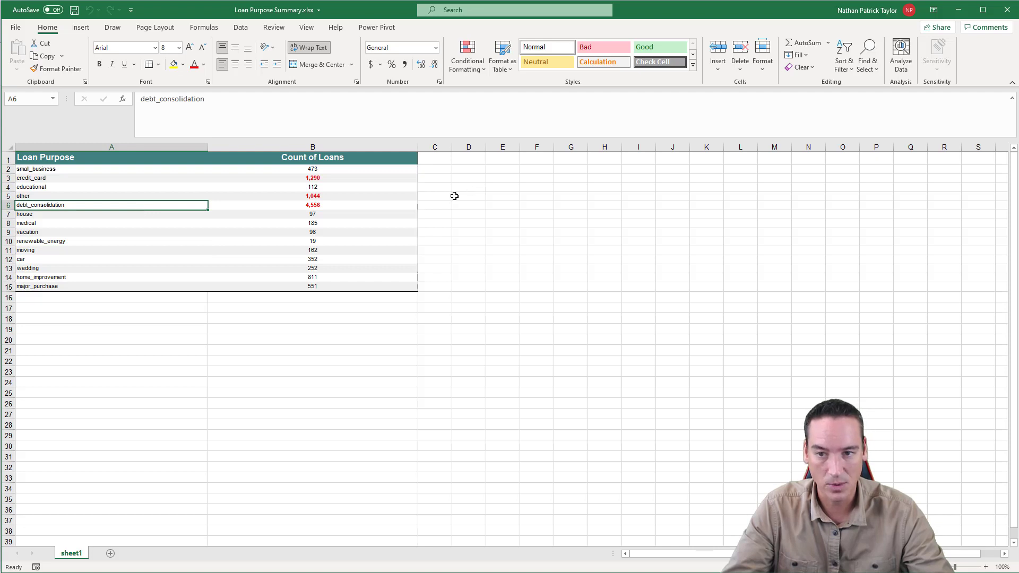
pyautogui.click(157, 186)
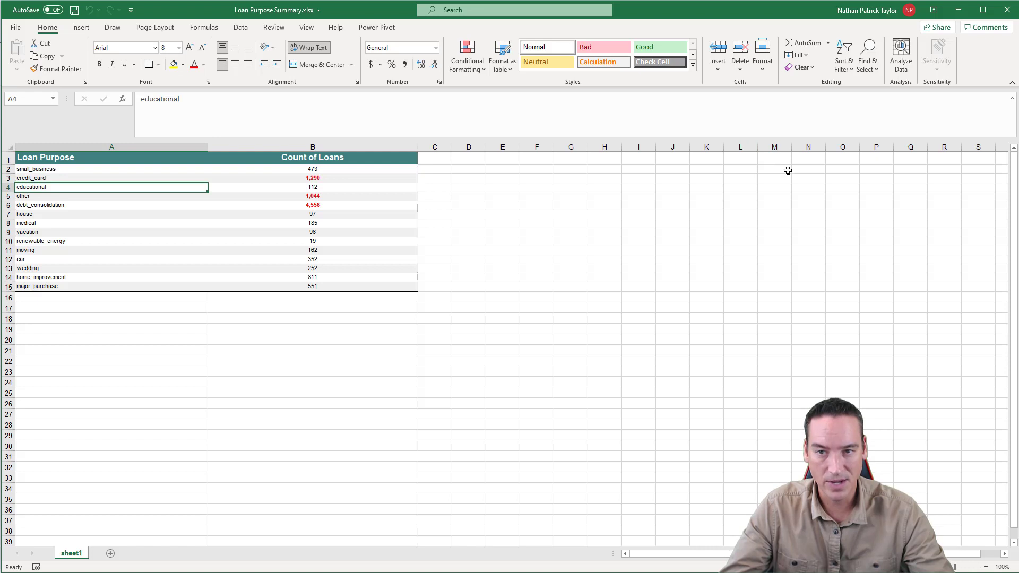
pyautogui.click(414, 249)
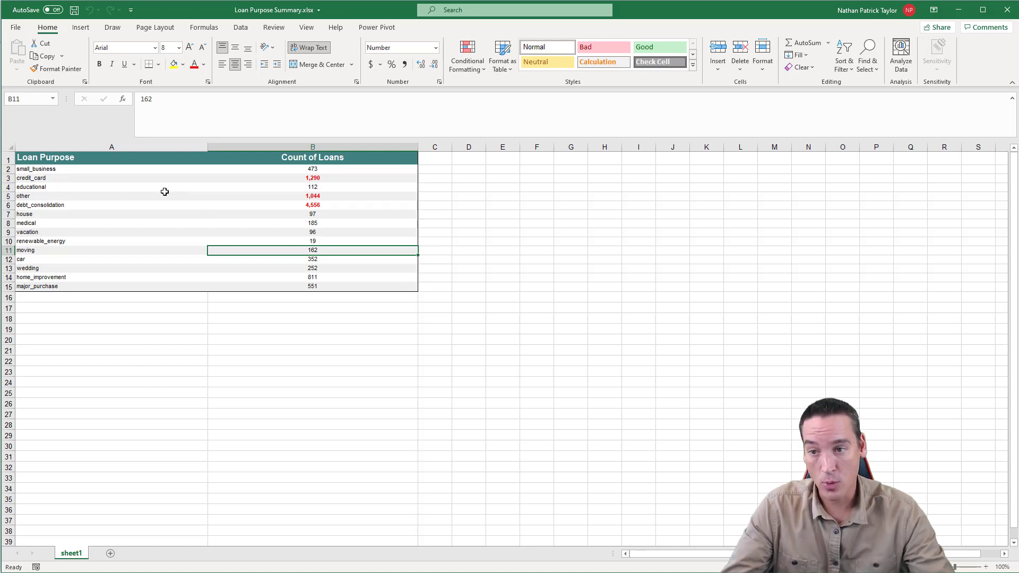
pyautogui.moveTo(49, 287); pyautogui.dragTo(53, 167)
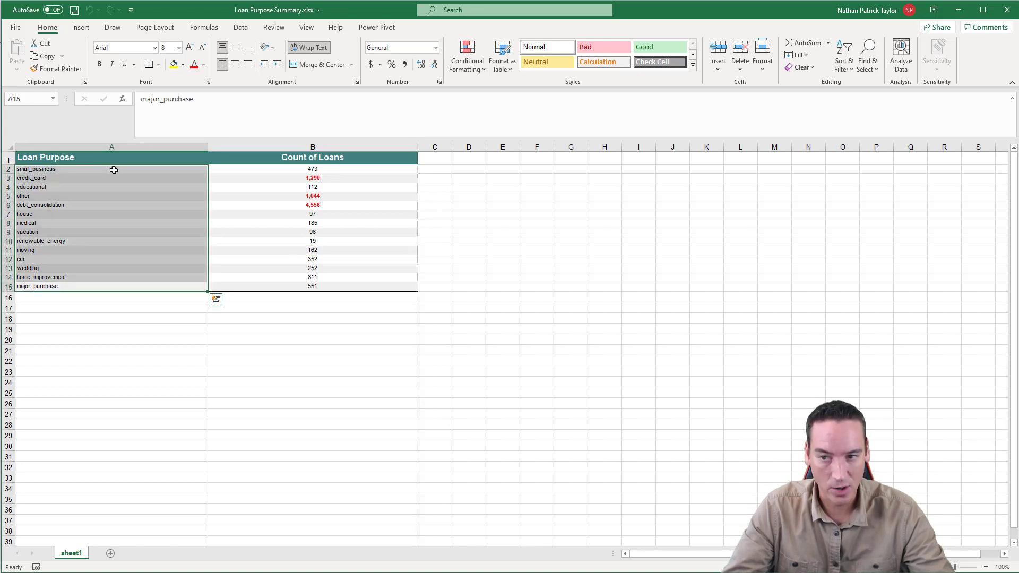
pyautogui.click(109, 167)
pyautogui.click(107, 161)
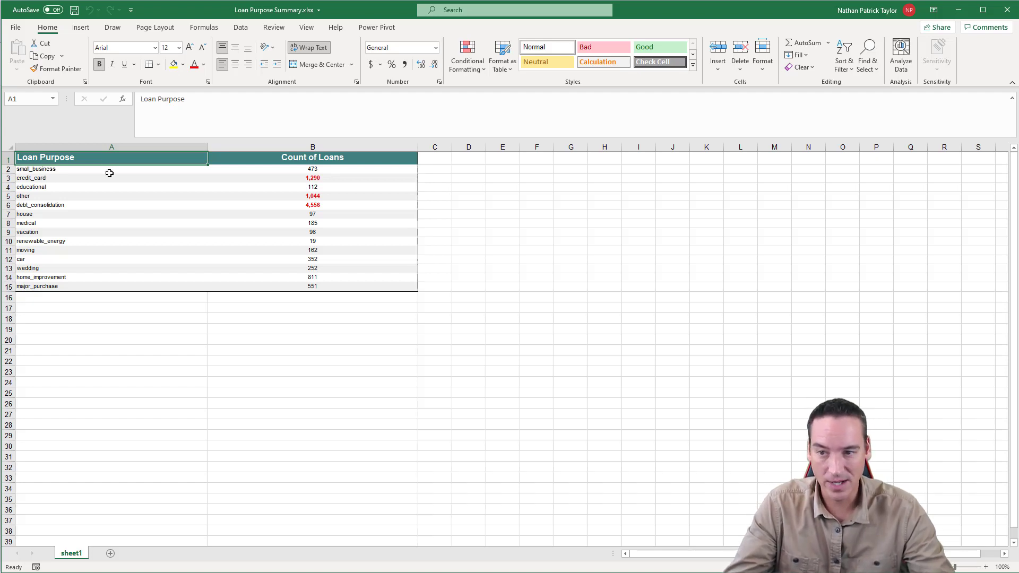
pyautogui.moveTo(106, 169); pyautogui.dragTo(102, 285)
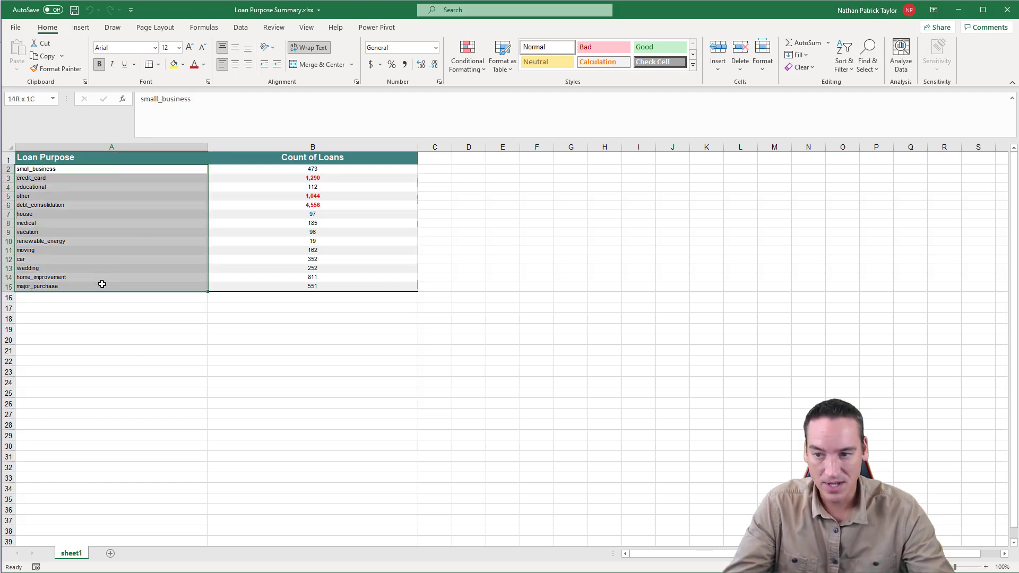
pyautogui.click(79, 159)
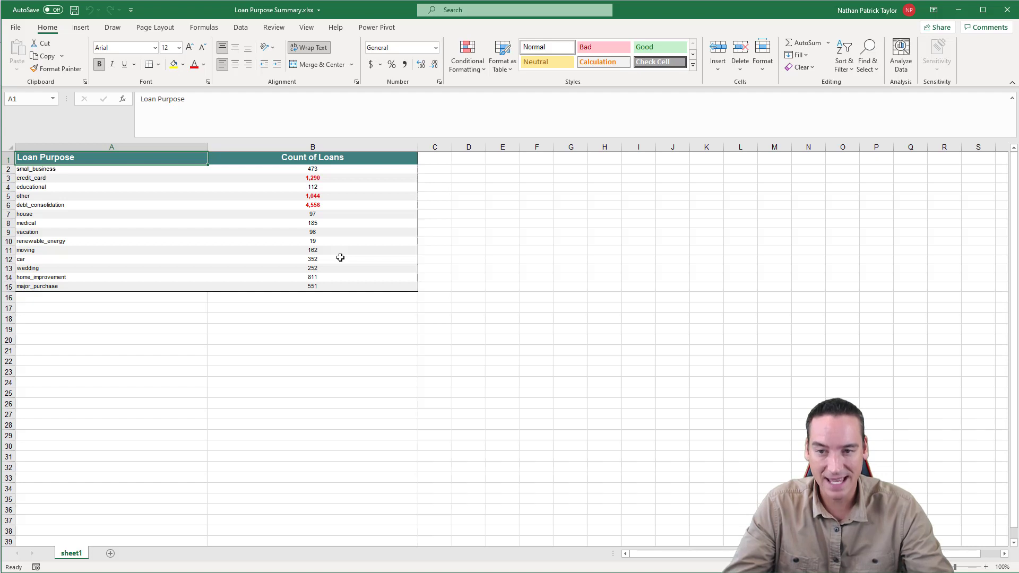
# AutoFit columns A and B, then check the 4,556 and 1,044 count cells.
pyautogui.doubleClick(208, 144)
pyautogui.doubleClick(289, 147)
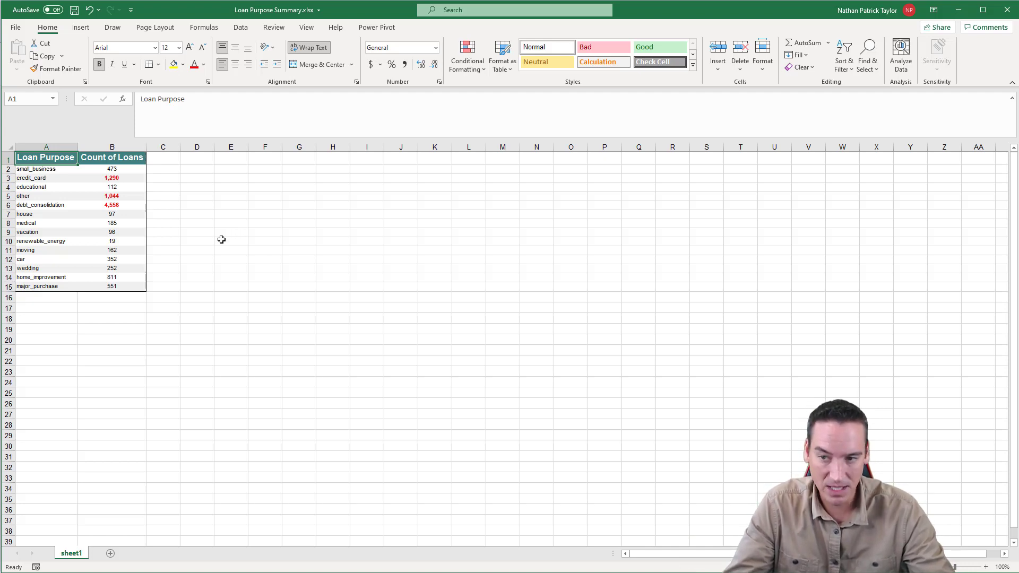
pyautogui.click(110, 207)
pyautogui.click(111, 195)
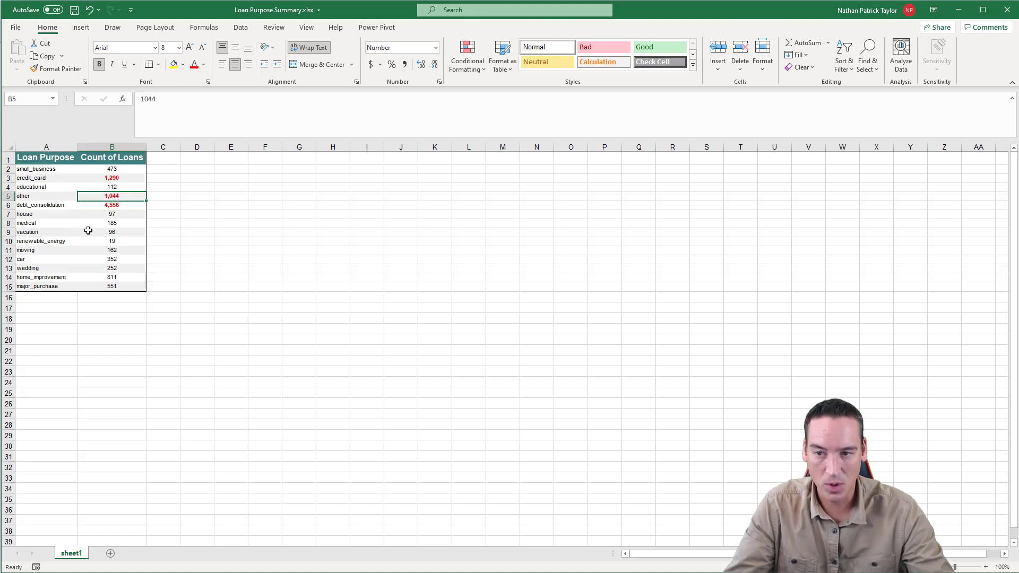
# Widen the Loan Purpose and Count of Loans columns, then close the workbook.
pyautogui.moveTo(78, 147); pyautogui.dragTo(140, 147)
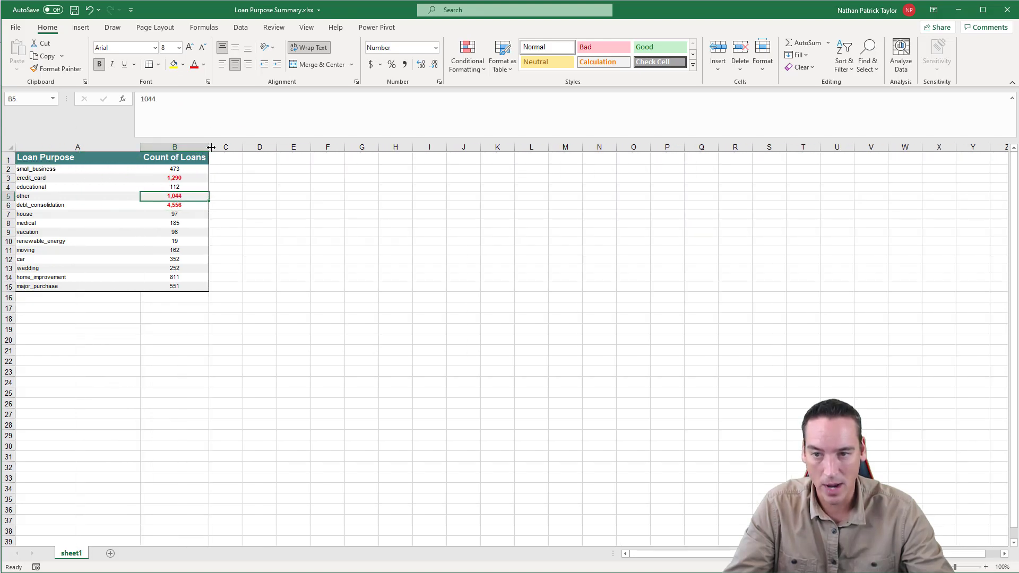
pyautogui.moveTo(203, 147); pyautogui.dragTo(245, 147)
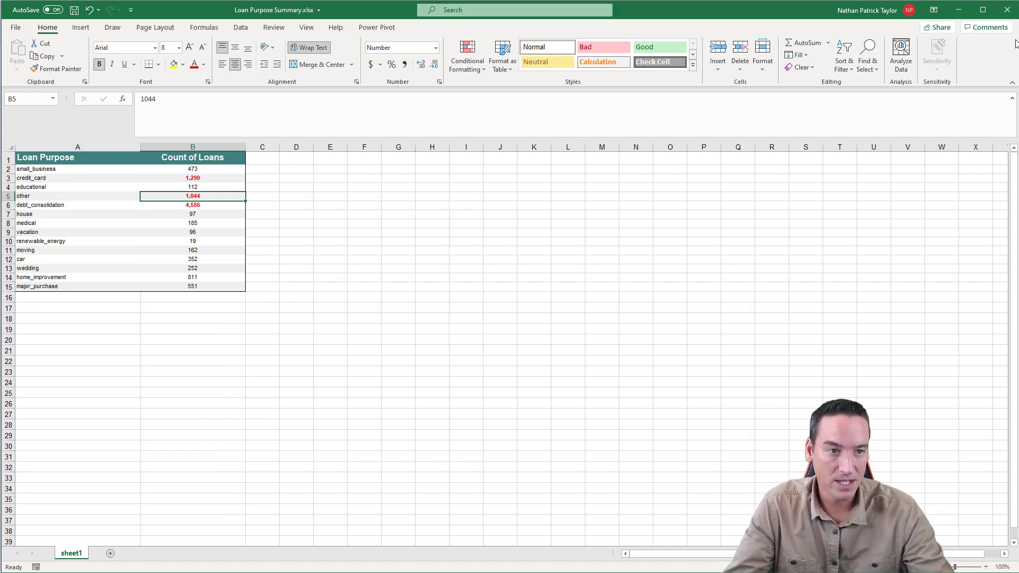
pyautogui.click(1009, 11)
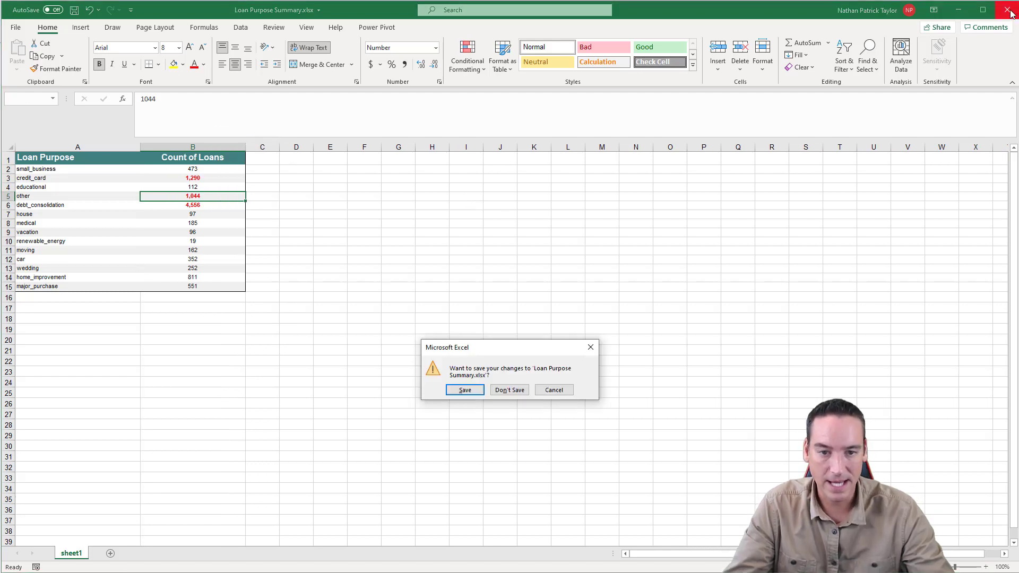
# Choose Don't Save so Excel closes without keeping the column resizing.
pyautogui.click(515, 390)
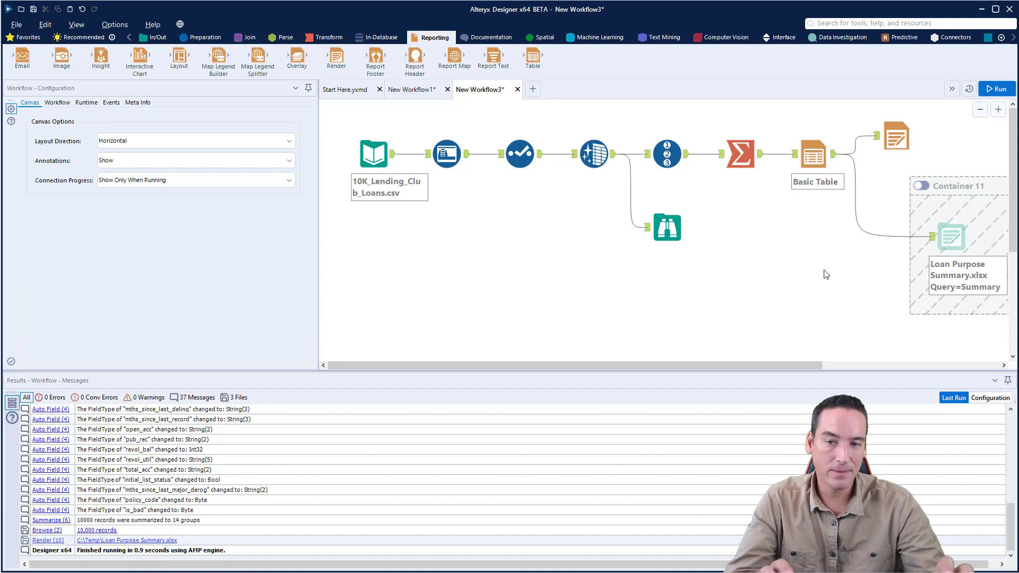